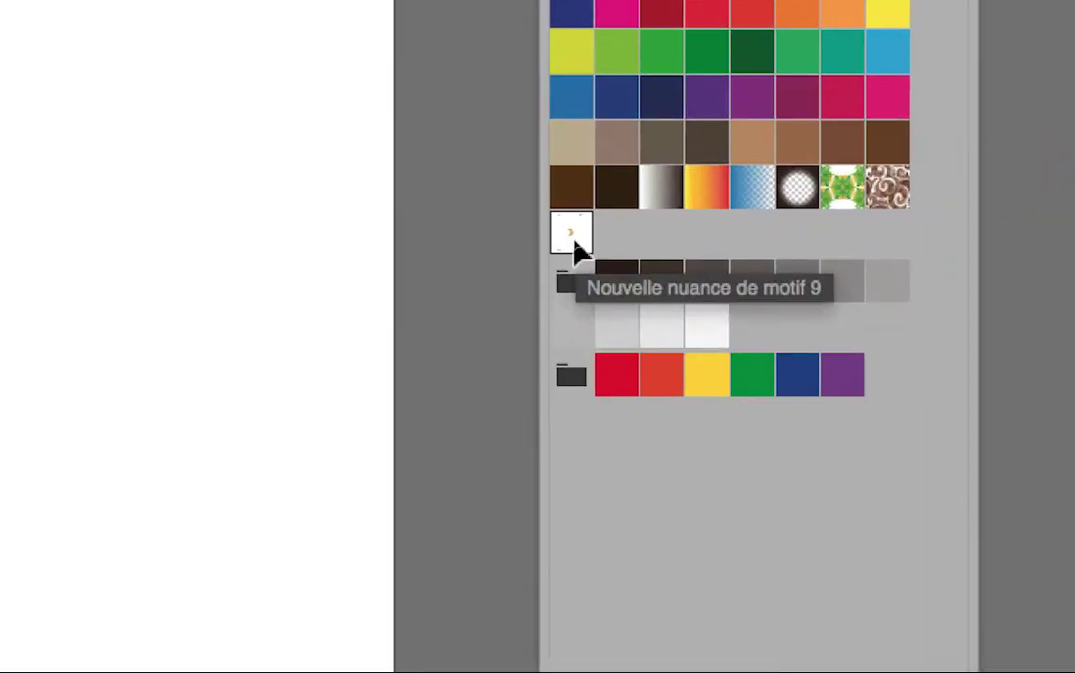
Step: Edit pattern 'Nouvelle nuance de motif 9', moving the crescent moon to the centre of its hex tile
double_click(572, 241)
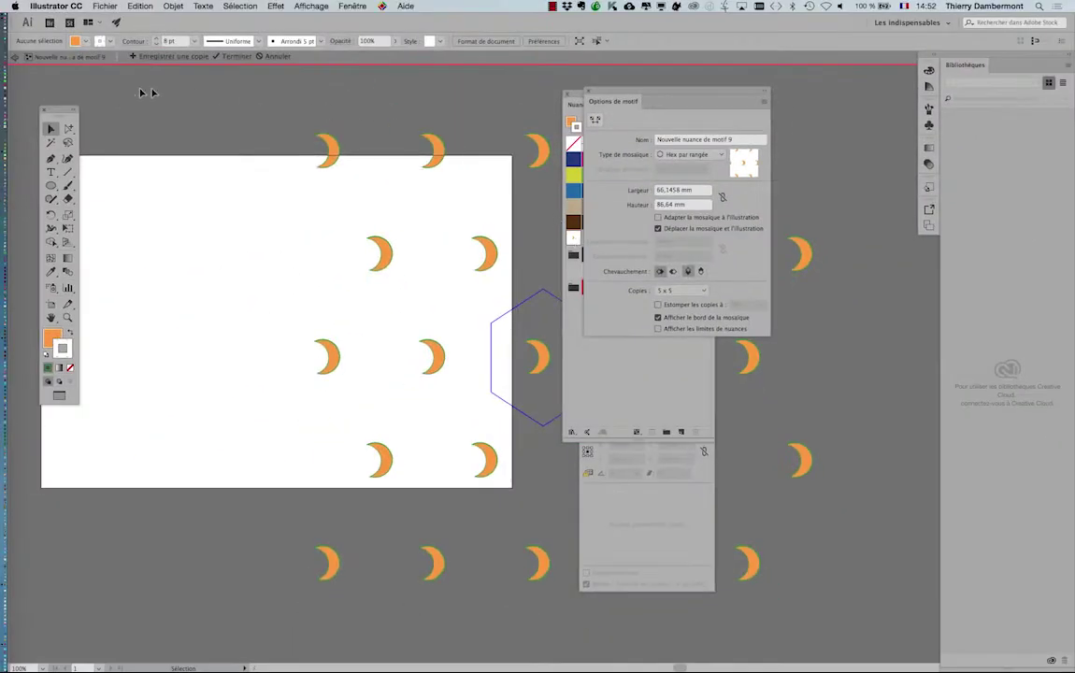
mouse_move(486, 276)
left_mouse_down()
mouse_move(295, 245)
mouse_move(298, 271)
mouse_move(394, 275)
left_mouse_up()
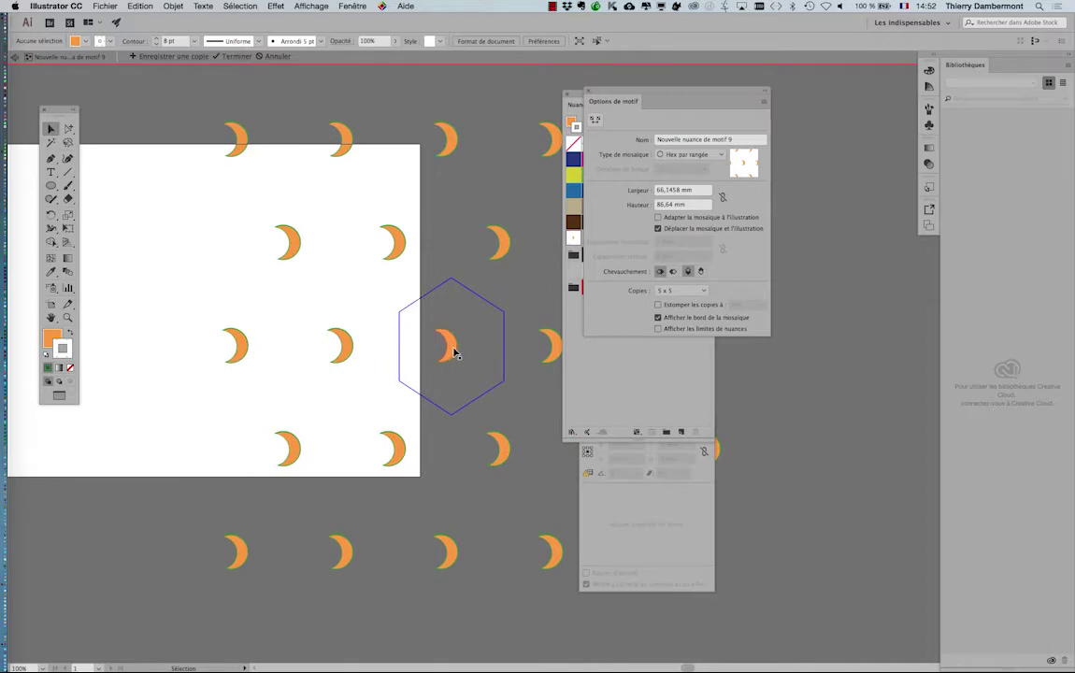
left_click_drag(363, 346, 239, 319)
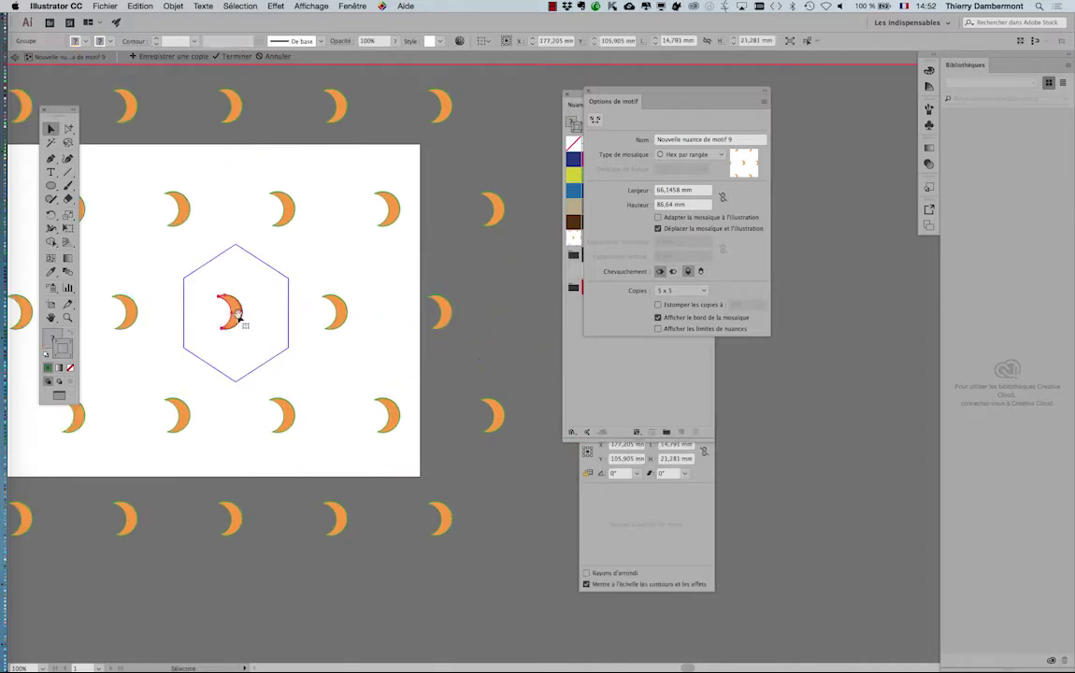
scroll(378, 337, "left", 5)
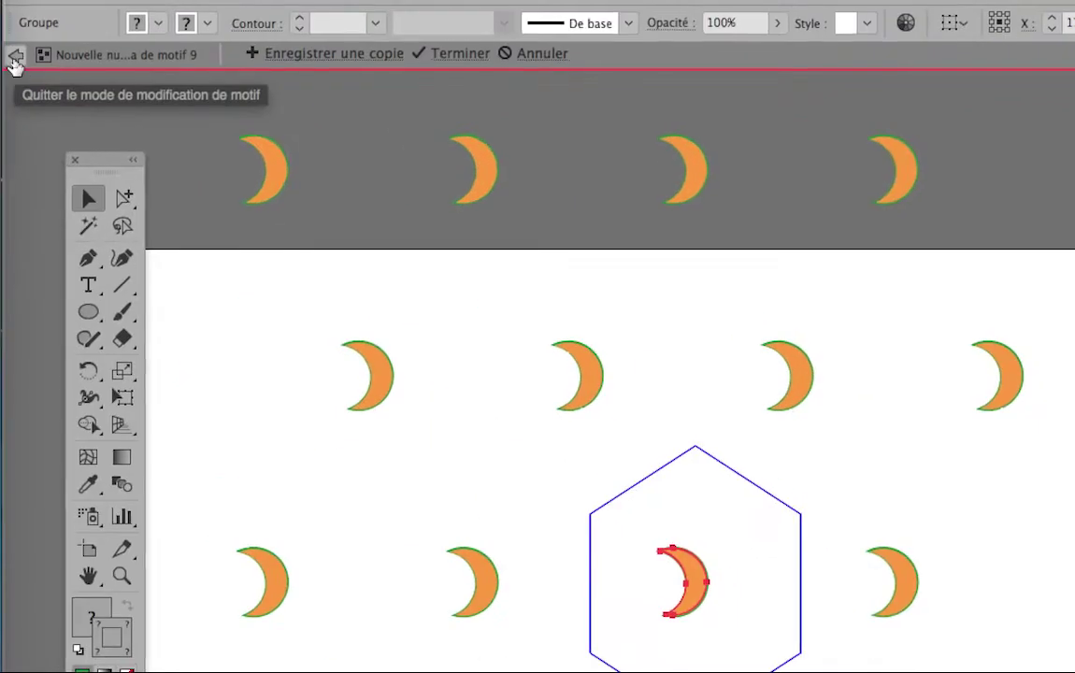
Step: Leave pattern editing and draw orange hexagons with the Polygon tool
left_click(15, 58)
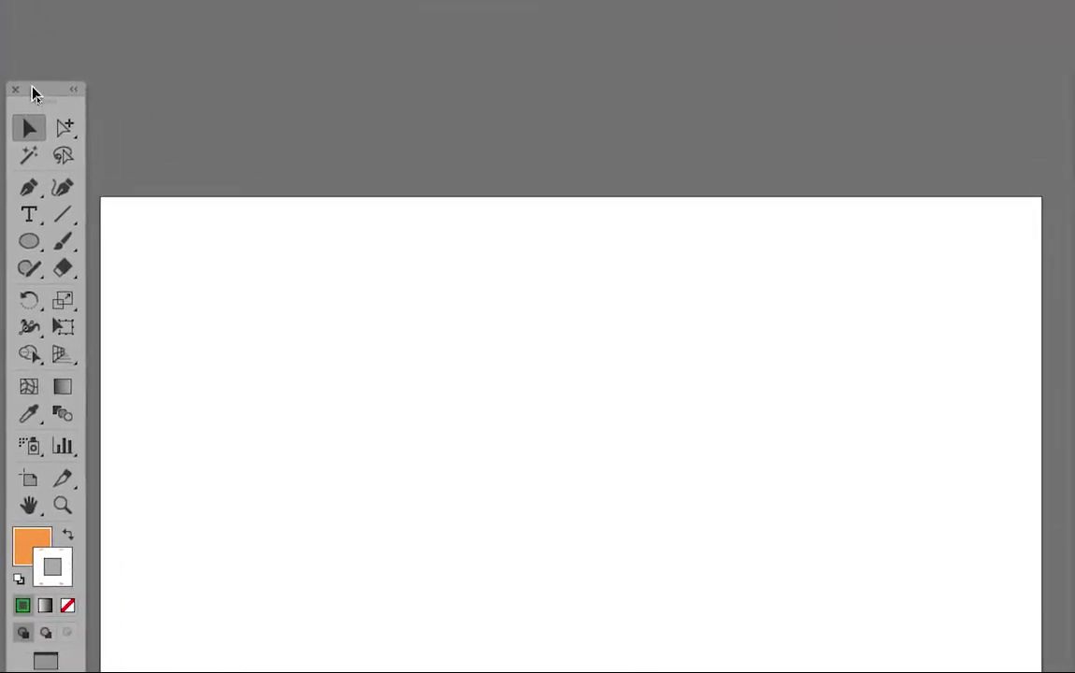
left_click(26, 165)
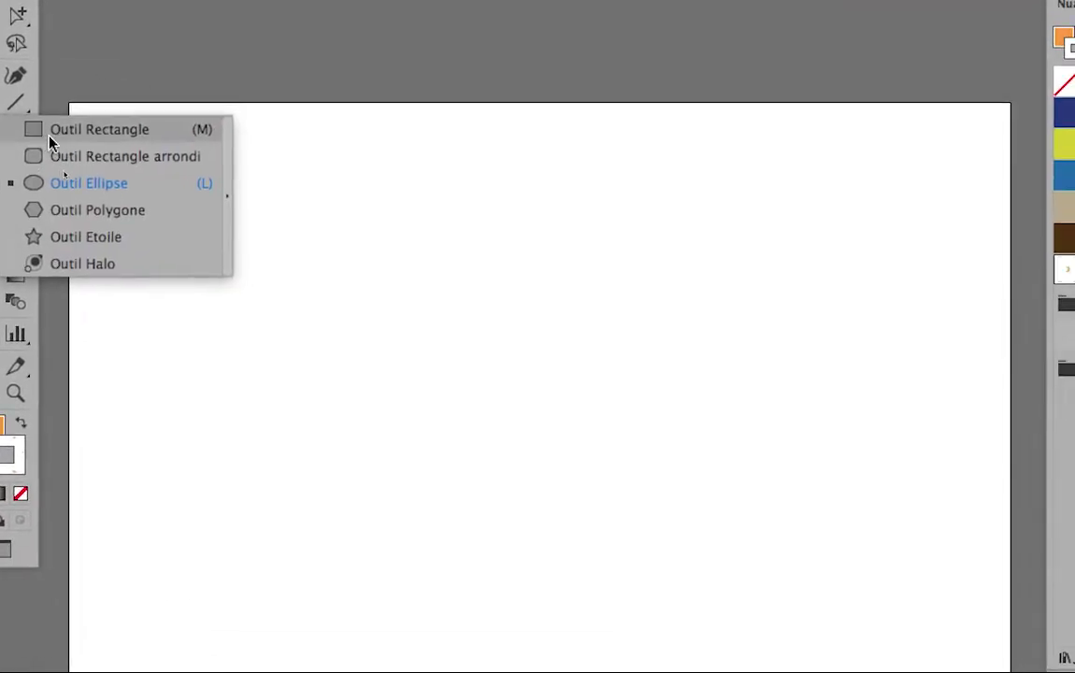
left_click(56, 181)
mouse_move(86, 143)
left_mouse_down()
mouse_move(132, 188)
mouse_move(247, 202)
left_mouse_up()
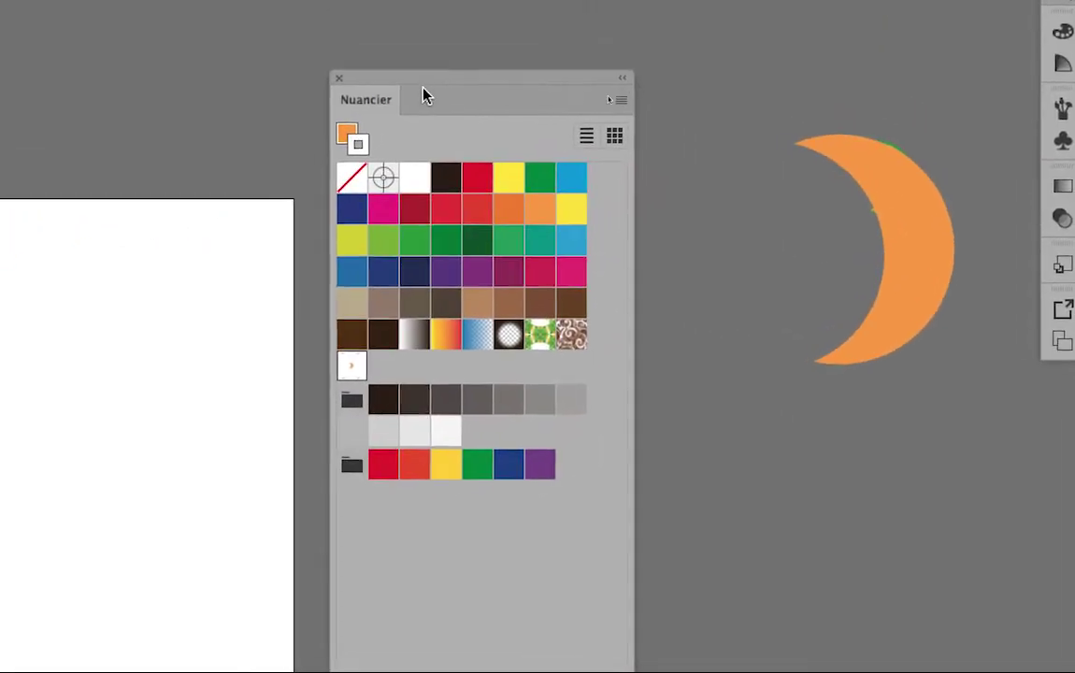
left_click_drag(423, 94, 129, 211)
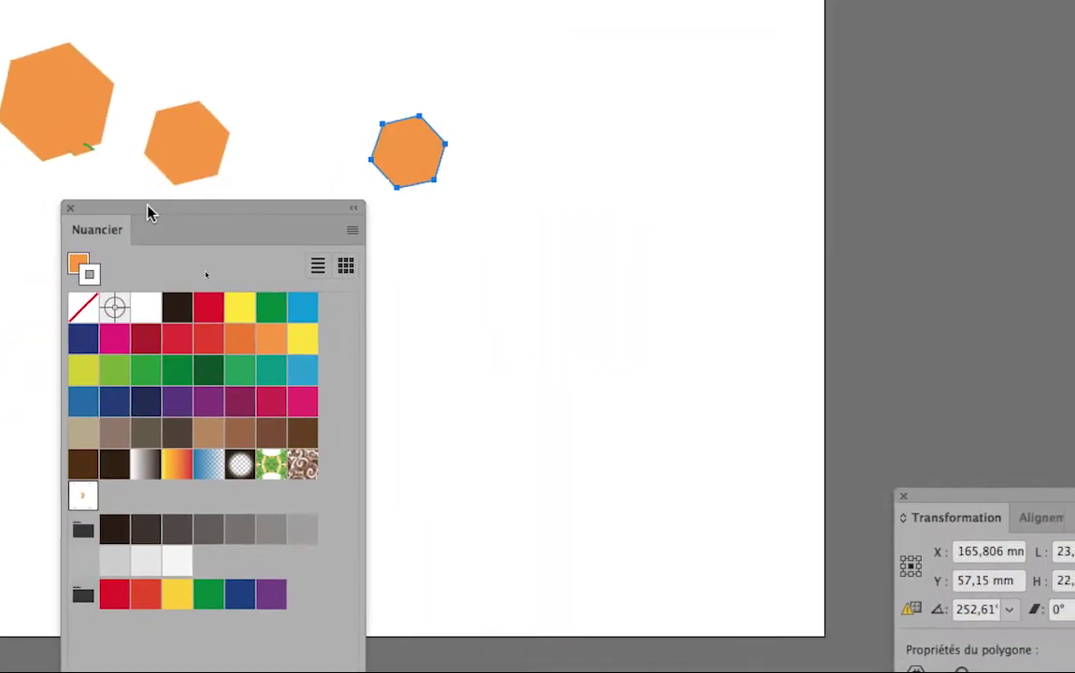
Step: Reposition the large hexagon further left with the Selection tool
key("v")
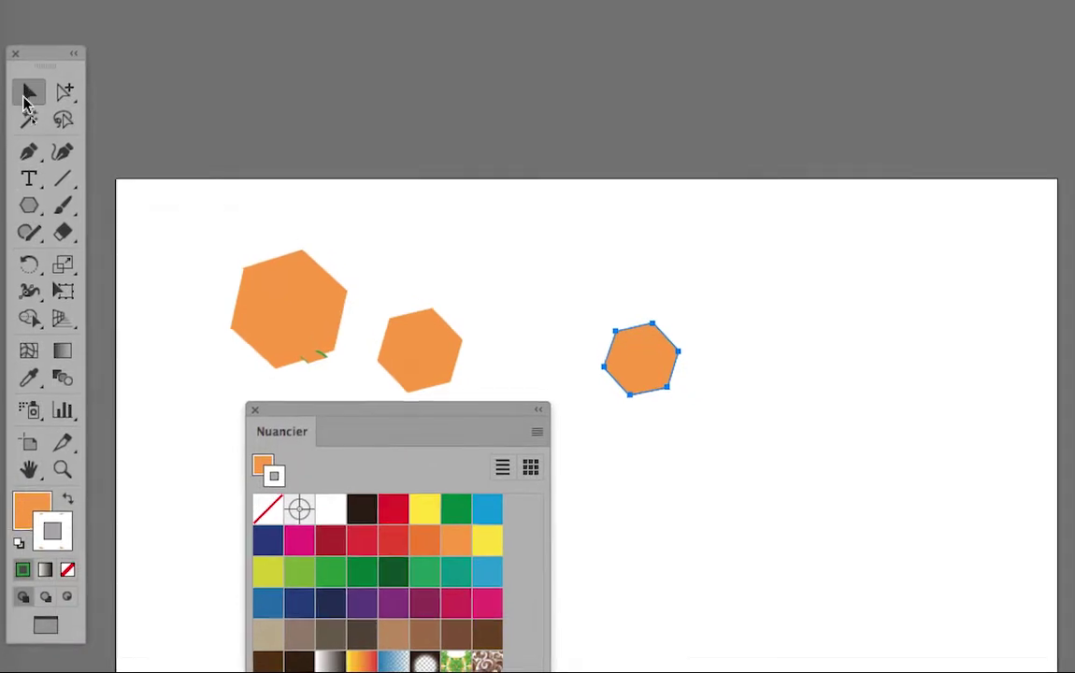
left_click(120, 171)
key("ctrl+z")
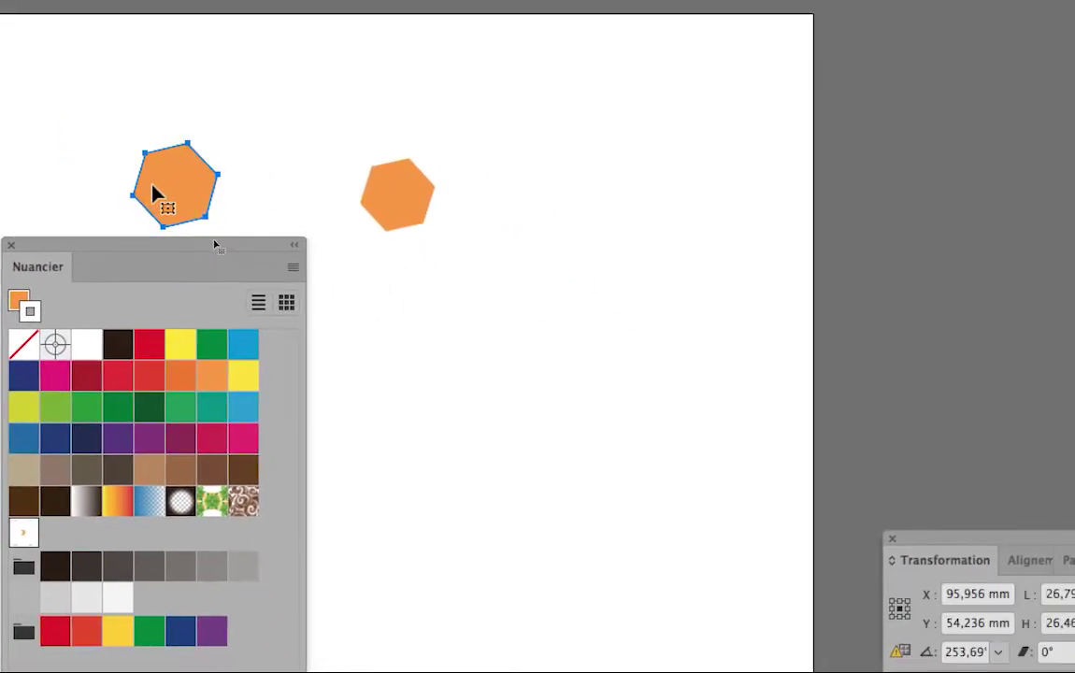
left_click_drag(118, 168, 80, 187)
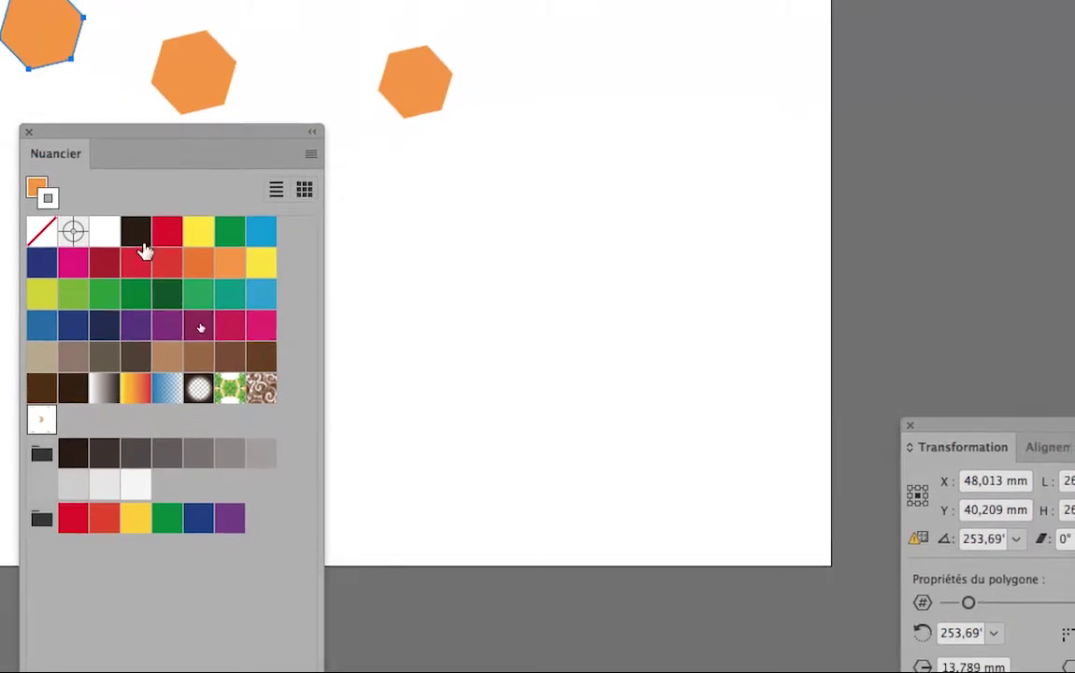
Step: Outline the left, middle and right hexagons in red, blue and green, then deselect
left_click(206, 271)
left_click(233, 112)
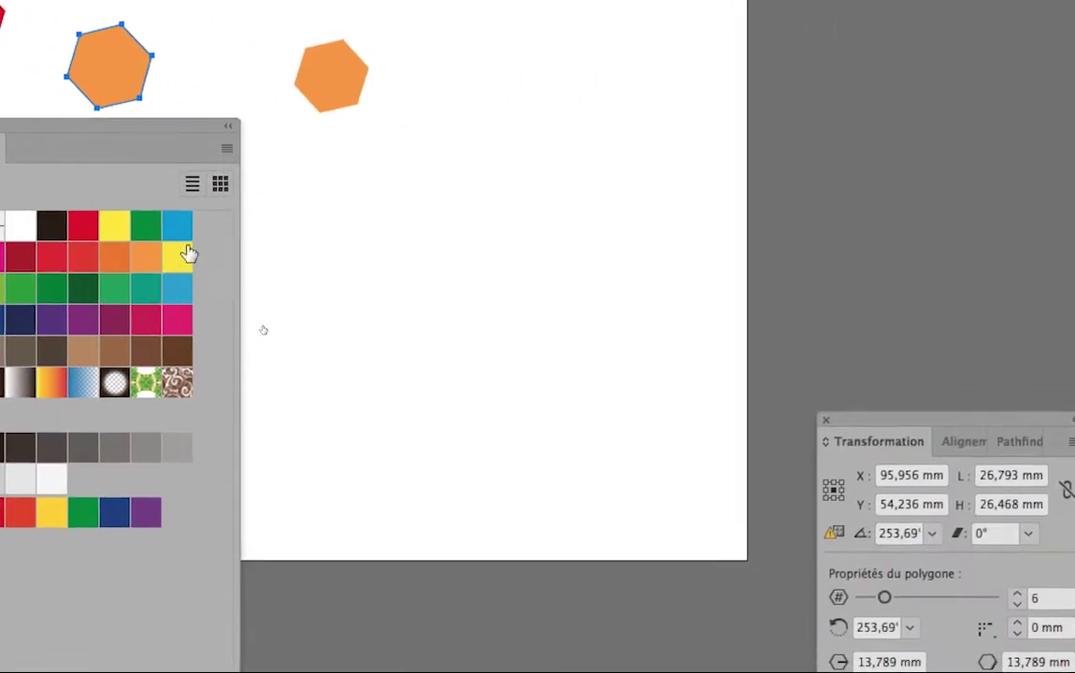
left_click(224, 214)
left_click(251, 187)
left_click(87, 310)
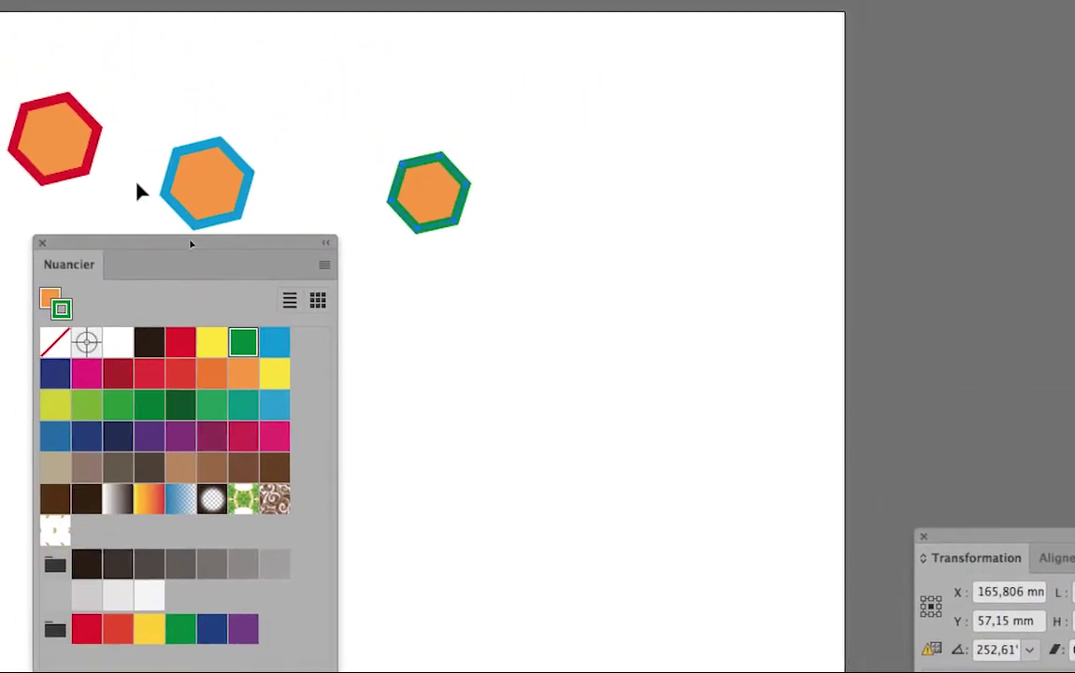
left_click(103, 193)
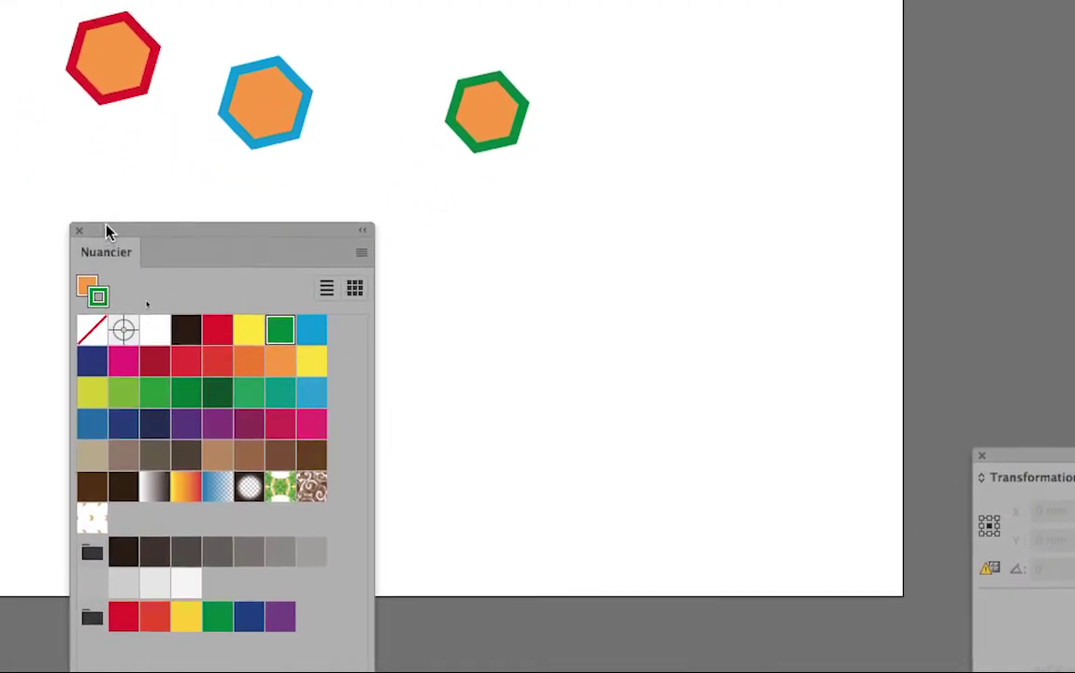
double_click(126, 97)
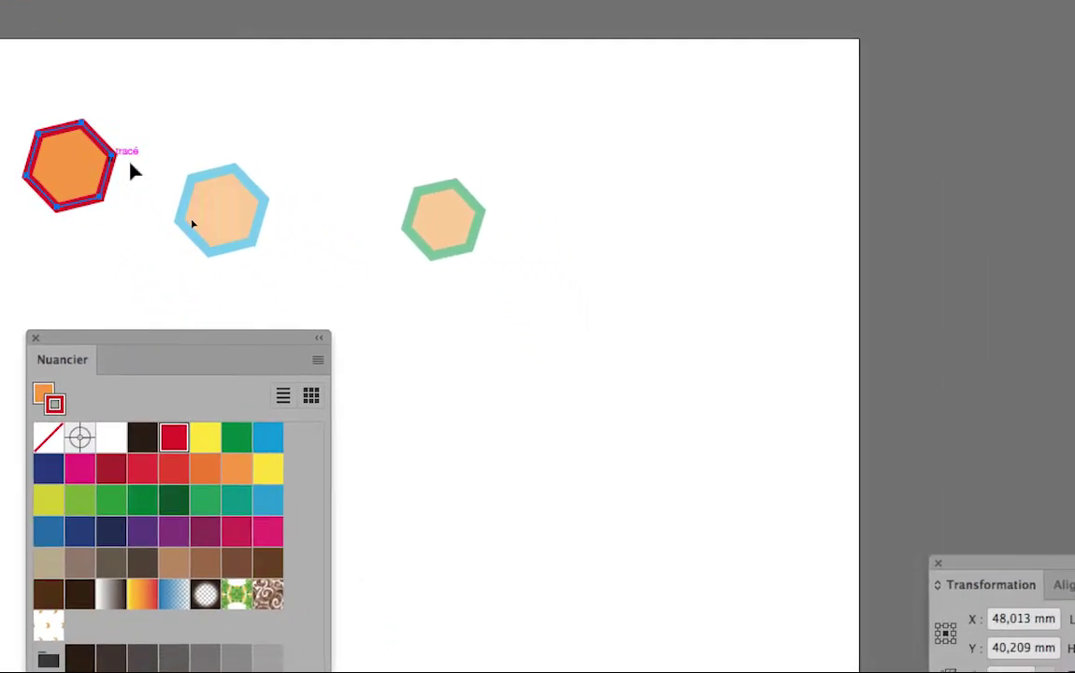
left_click(140, 173)
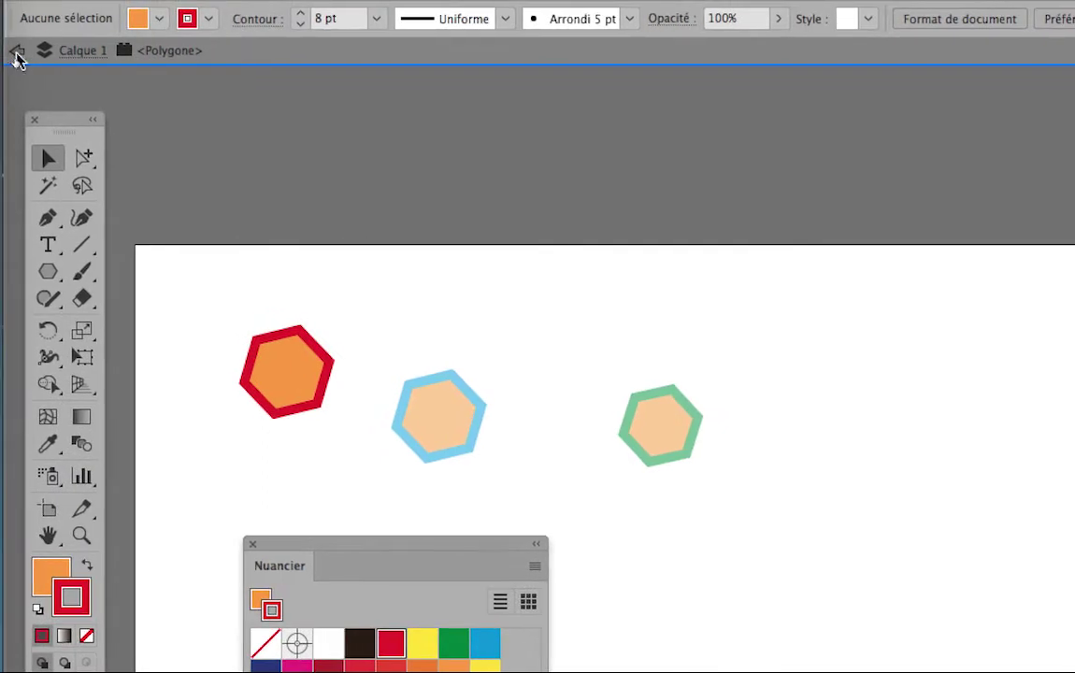
left_click(17, 53)
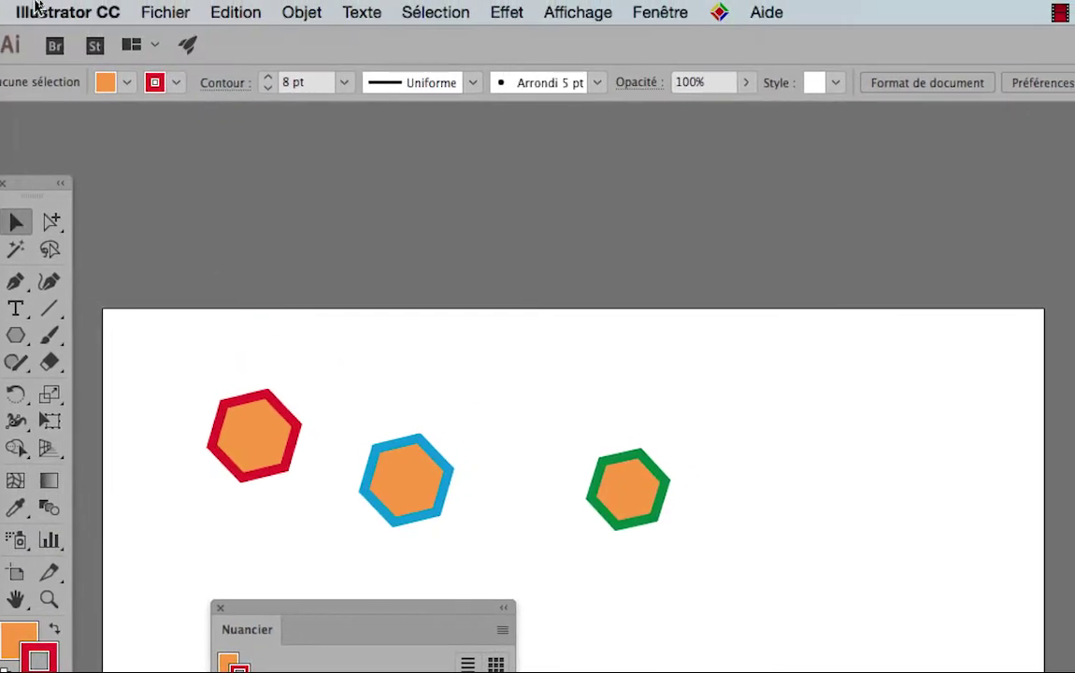
Step: Uncheck 'Cliquer deux fois pour isoler' in the General preferences and confirm
left_click(89, 11)
mouse_move(53, 27)
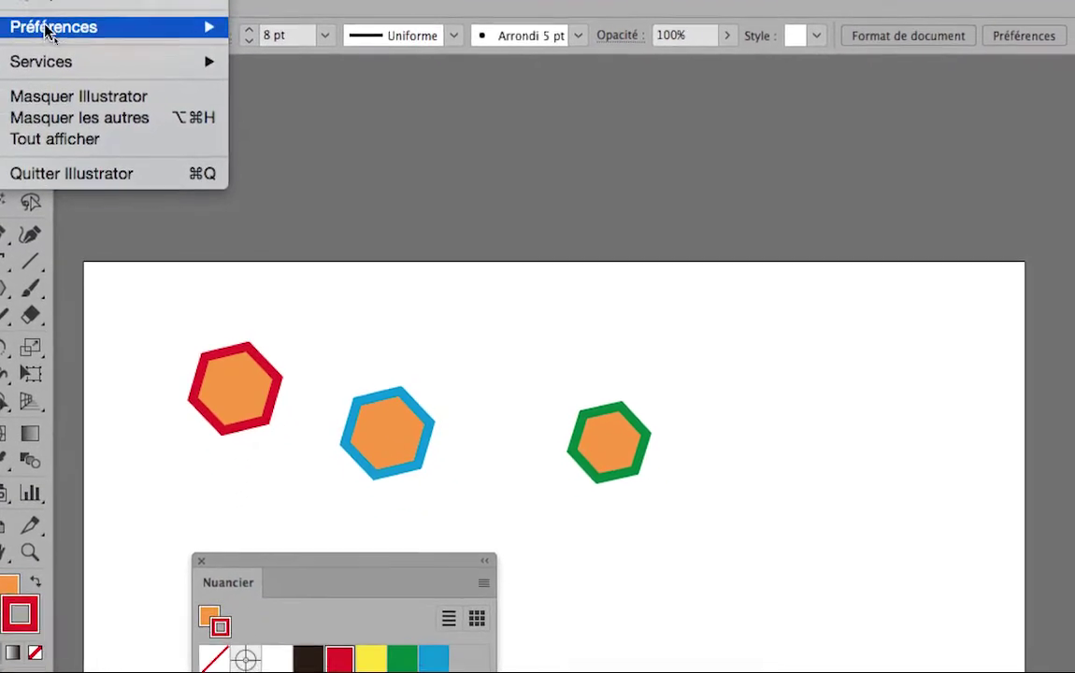
left_click(140, 25)
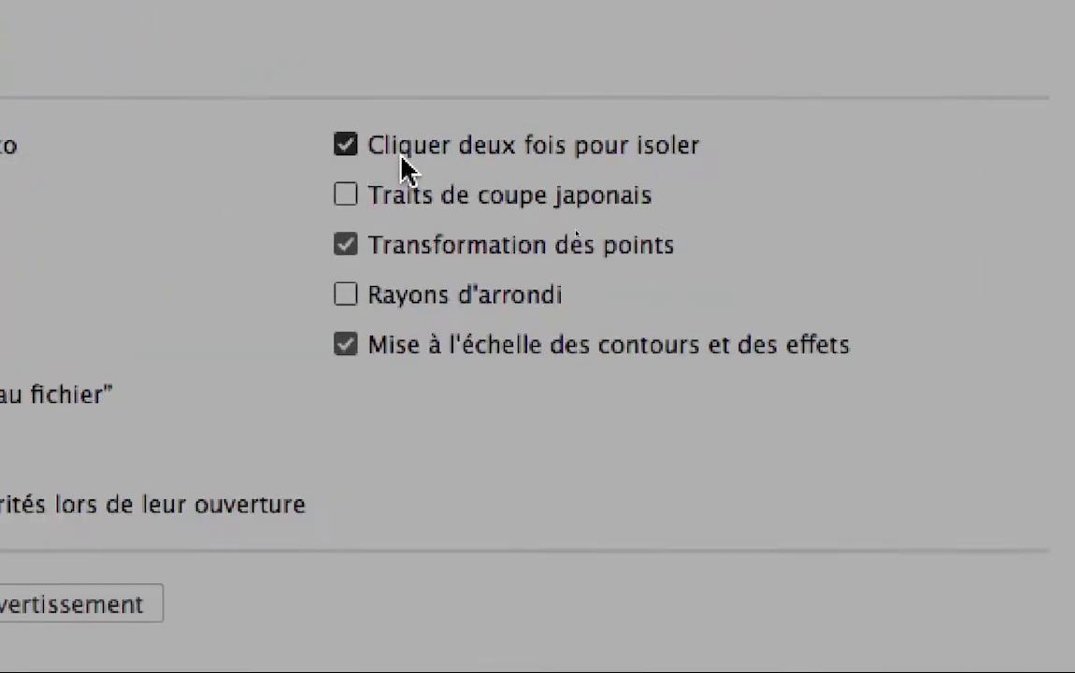
left_click(390, 165)
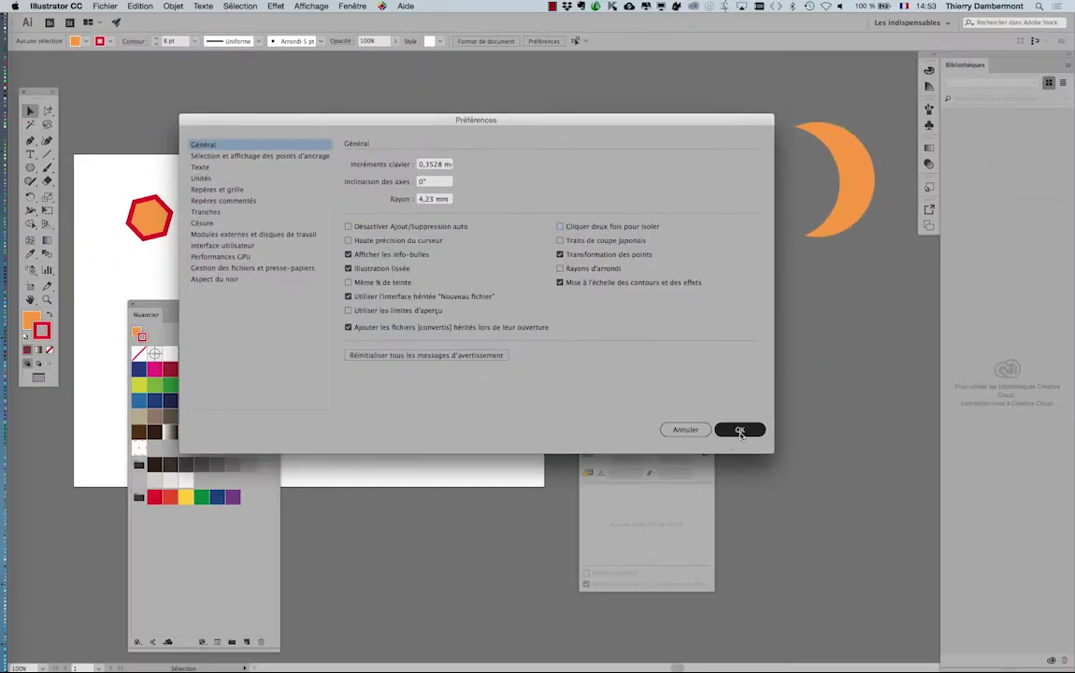
left_click(740, 430)
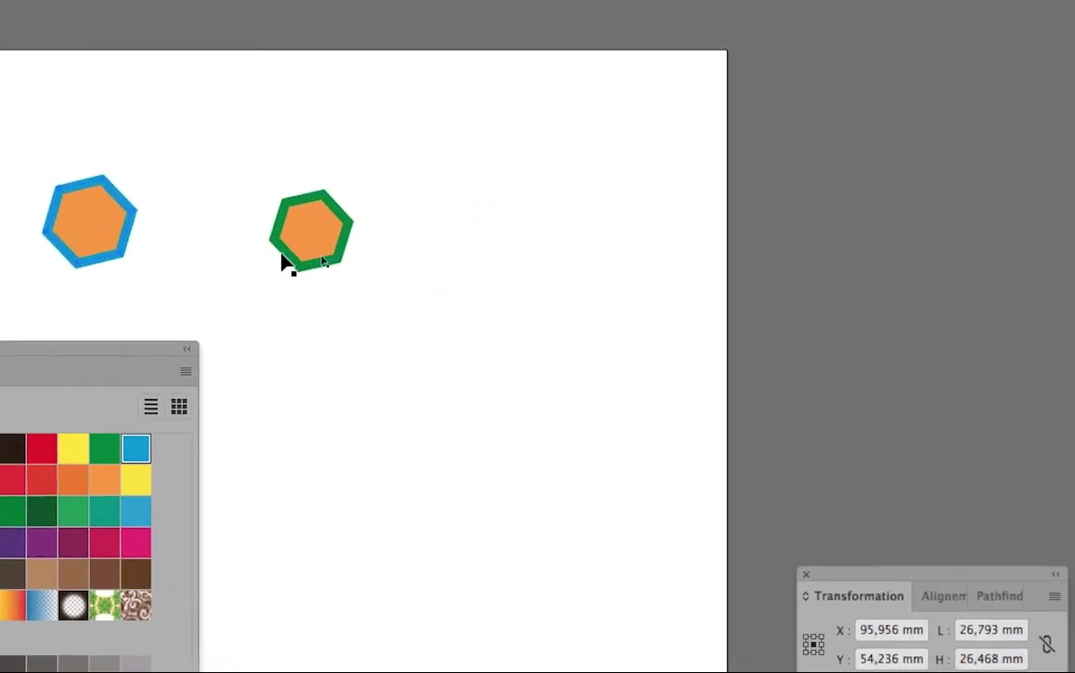
Step: Isolate the blue-outlined hexagon from its context menu, then exit isolation mode
left_click(437, 274)
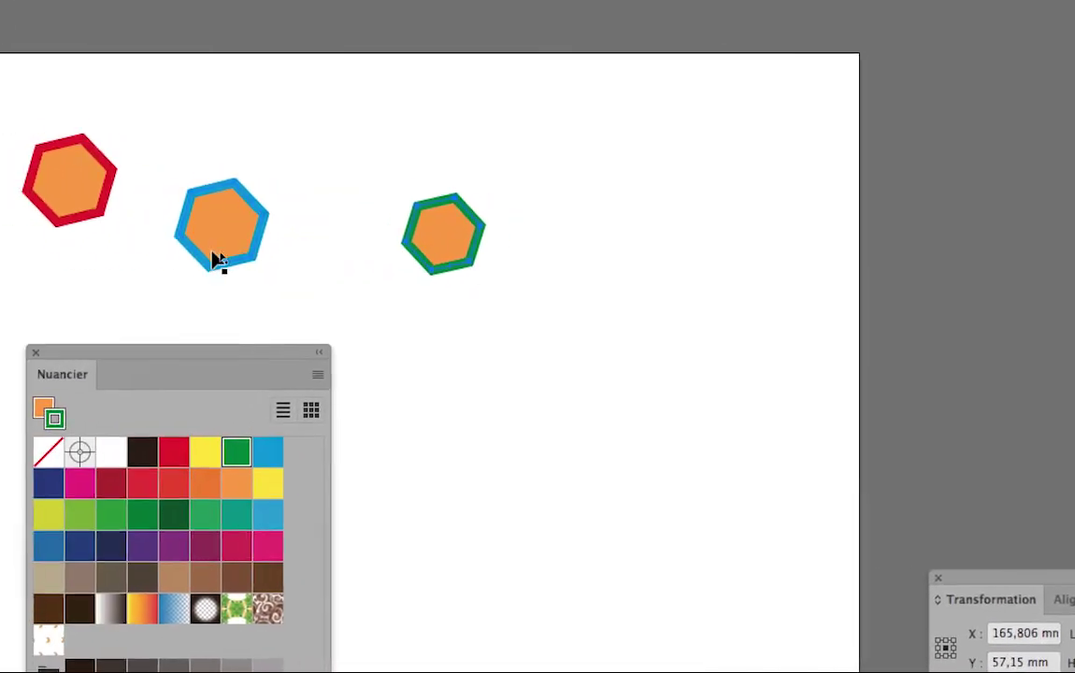
left_click(217, 260)
right_click(216, 260)
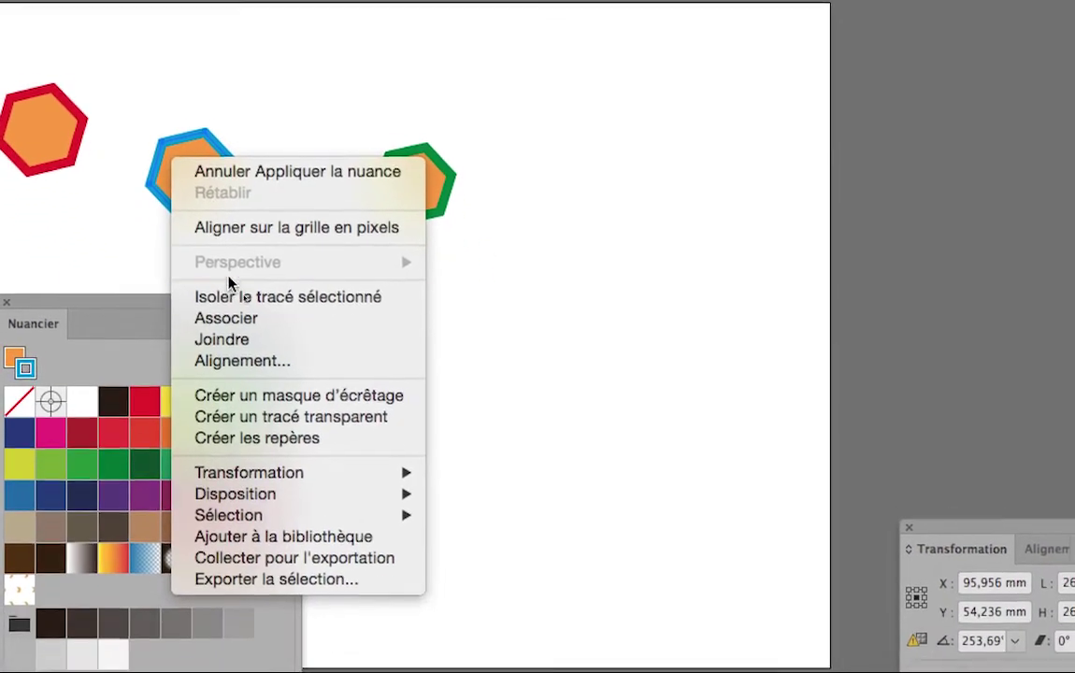
left_click(230, 294)
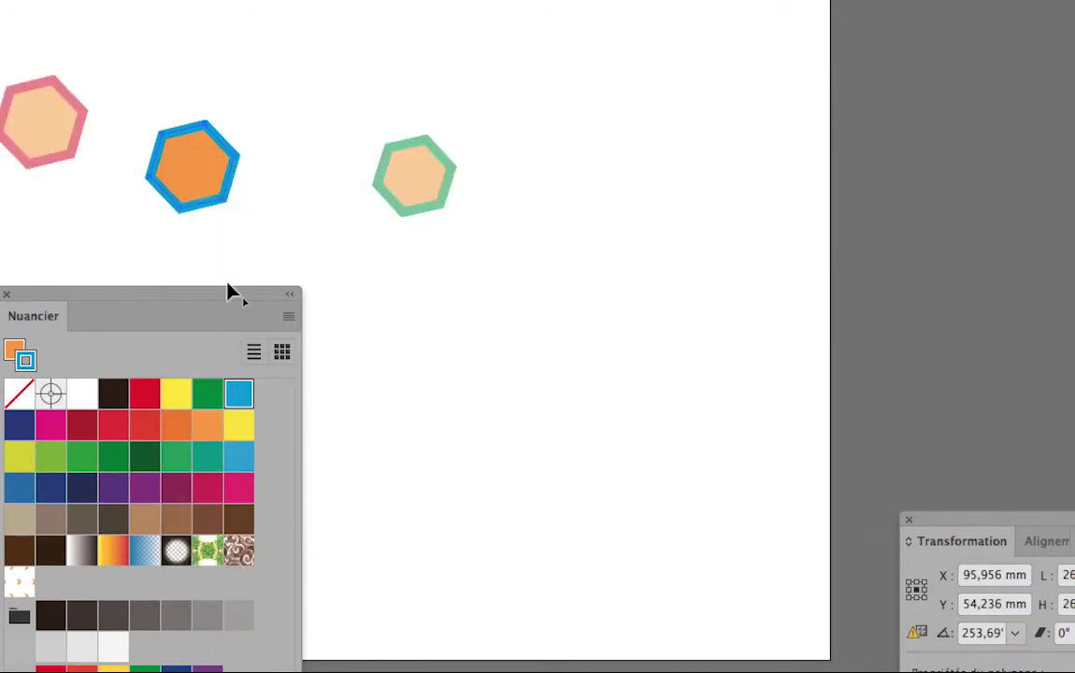
key("a")
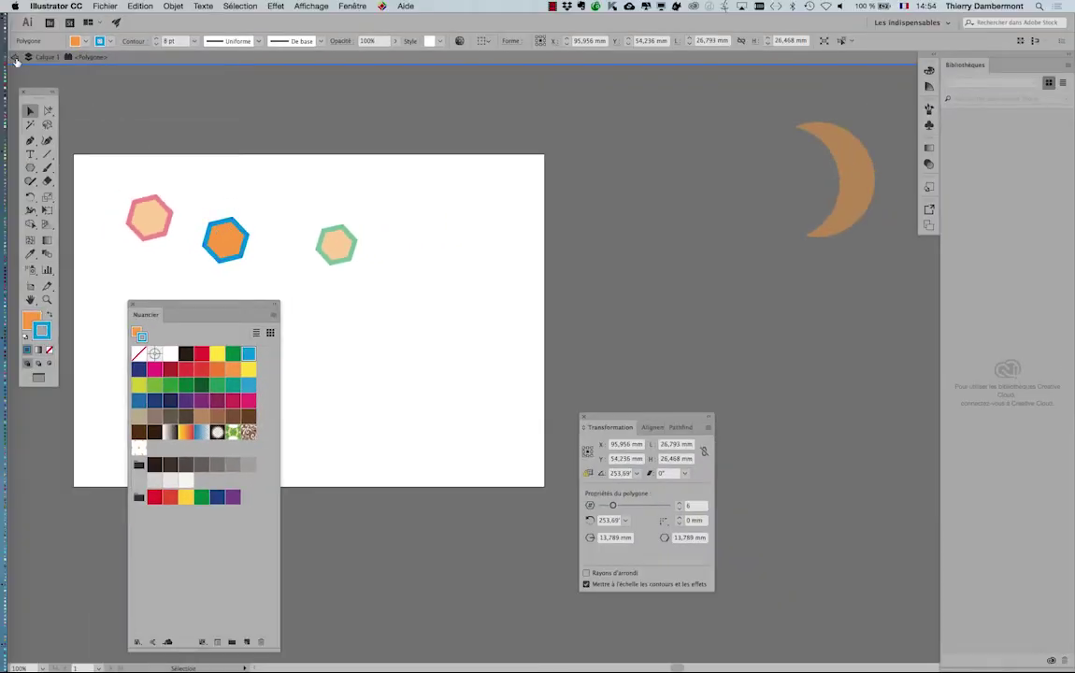
left_click(15, 59)
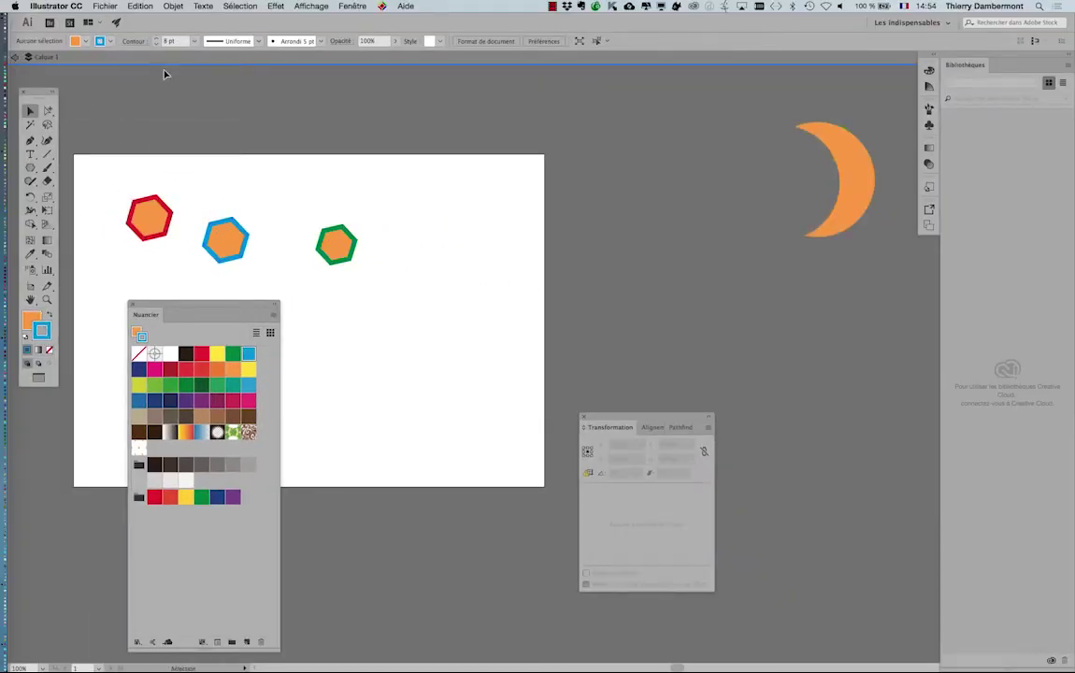
left_click(33, 5)
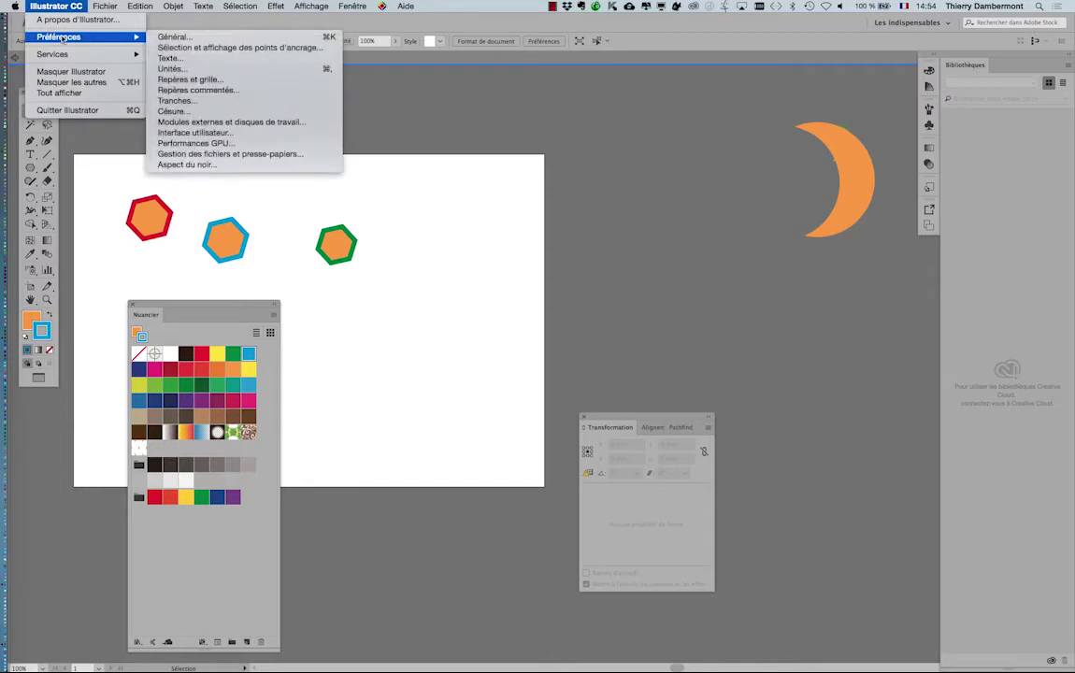
left_click(109, 19)
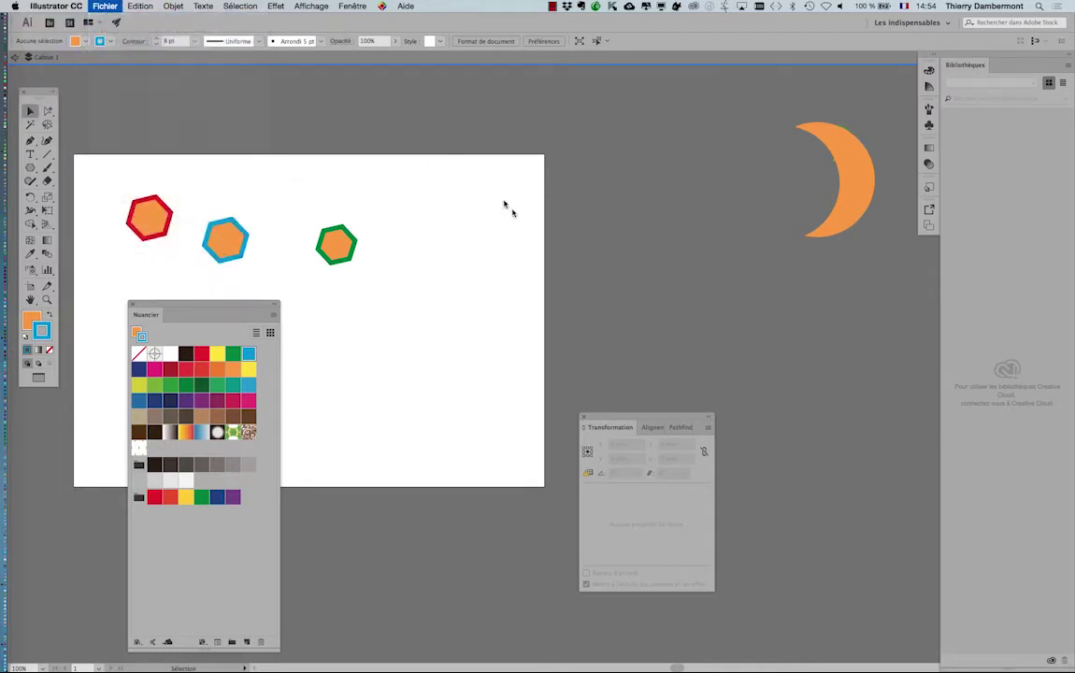
left_click(579, 394)
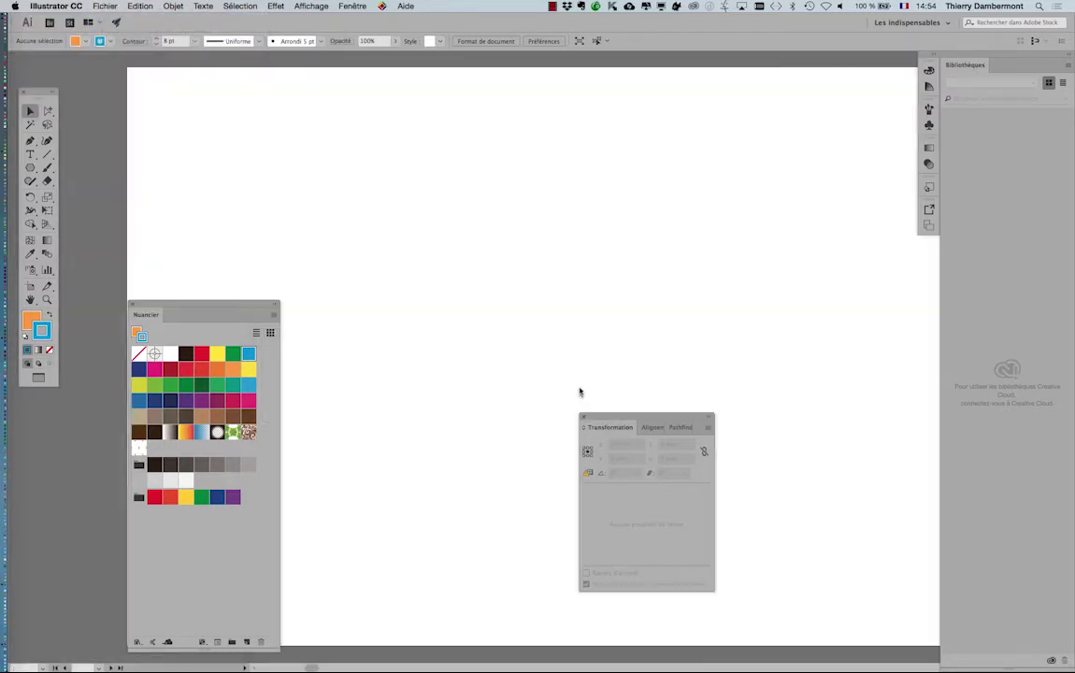
left_click(76, 8)
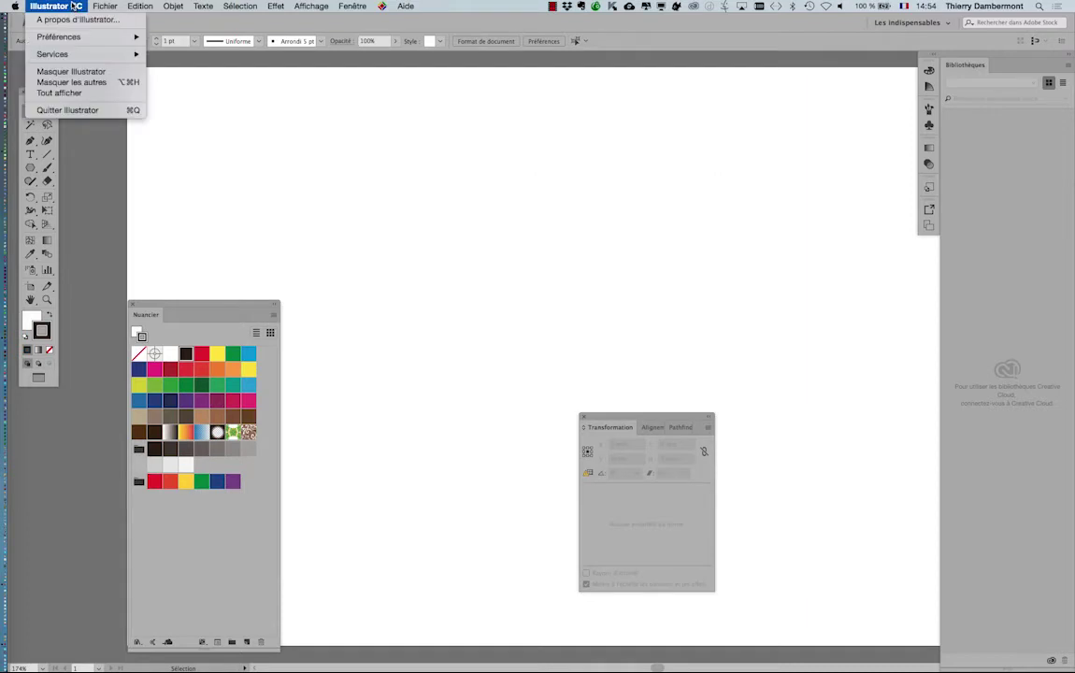
left_click(227, 100)
left_click(62, 5)
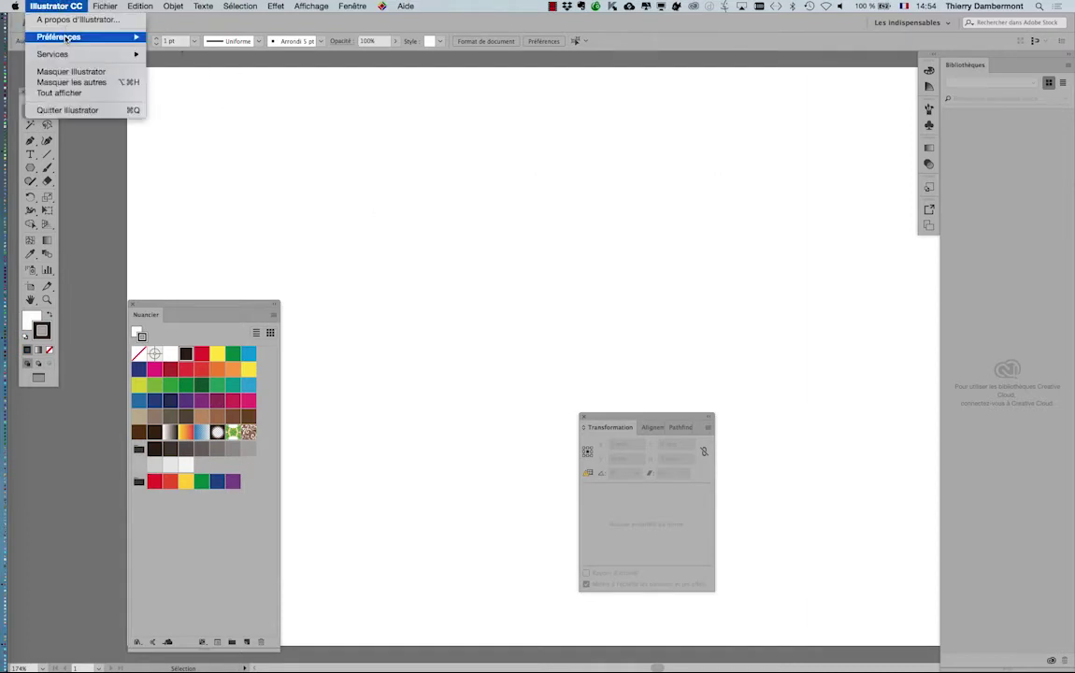
mouse_move(59, 37)
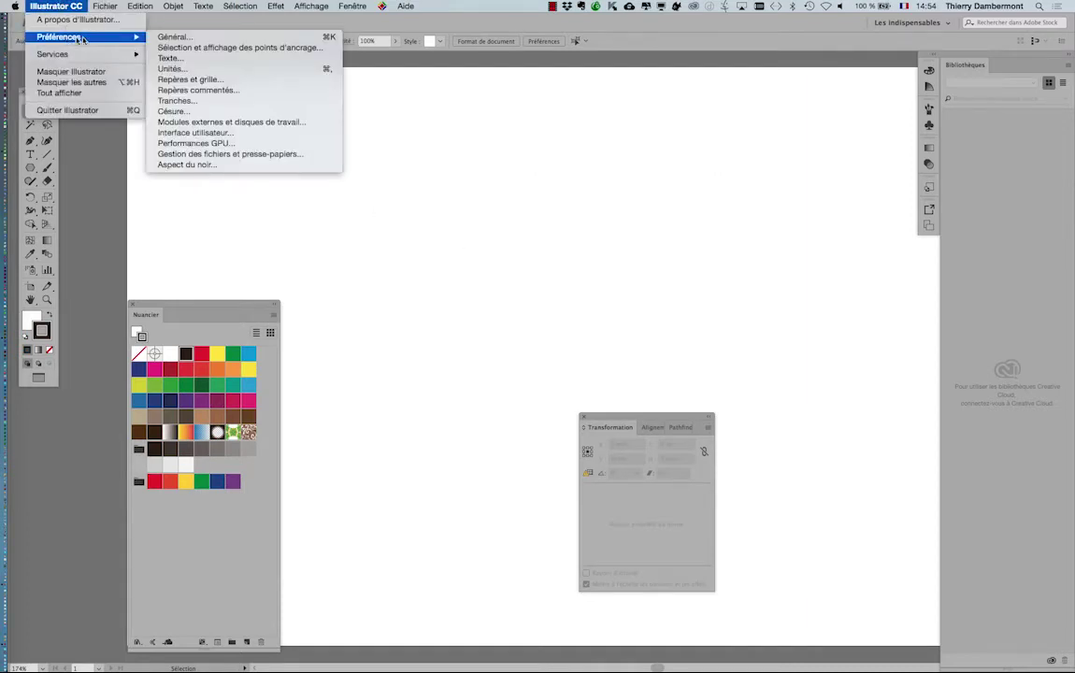
left_click(166, 36)
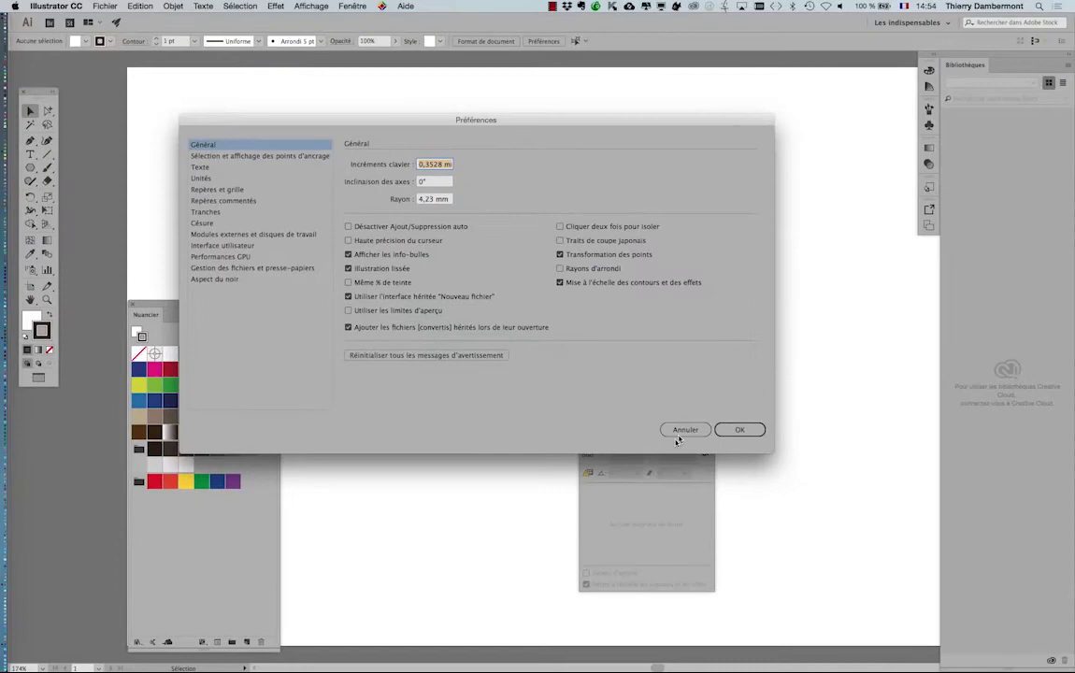
left_click(683, 431)
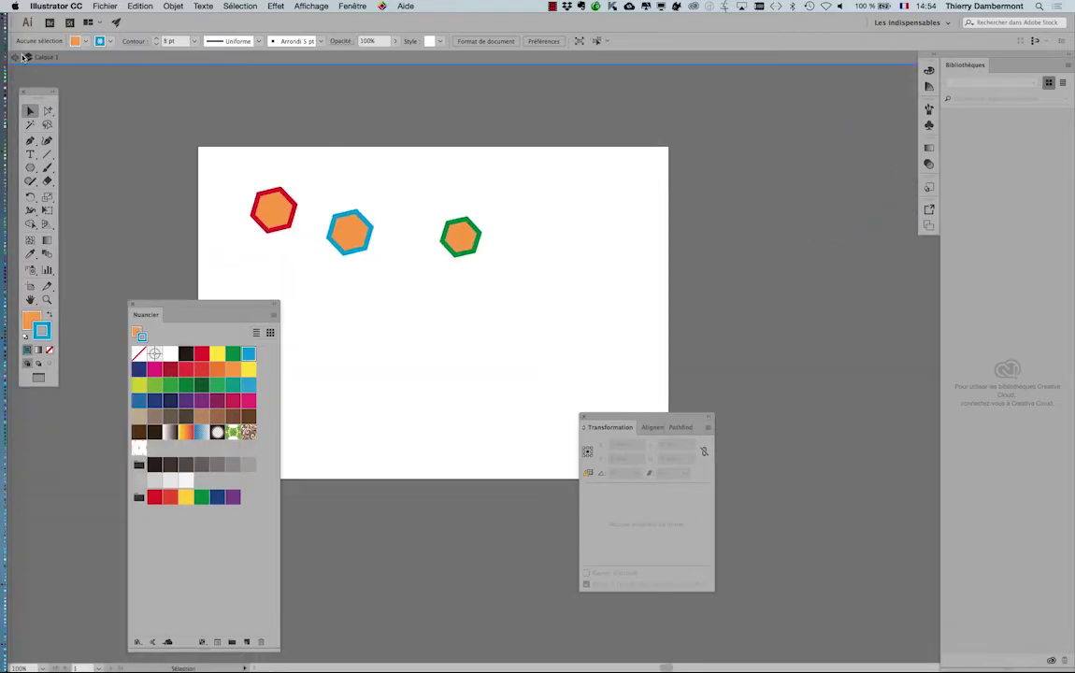
Step: Exit isolation and drag the blue and green hexagons onto the red one so all overlap
left_click(16, 58)
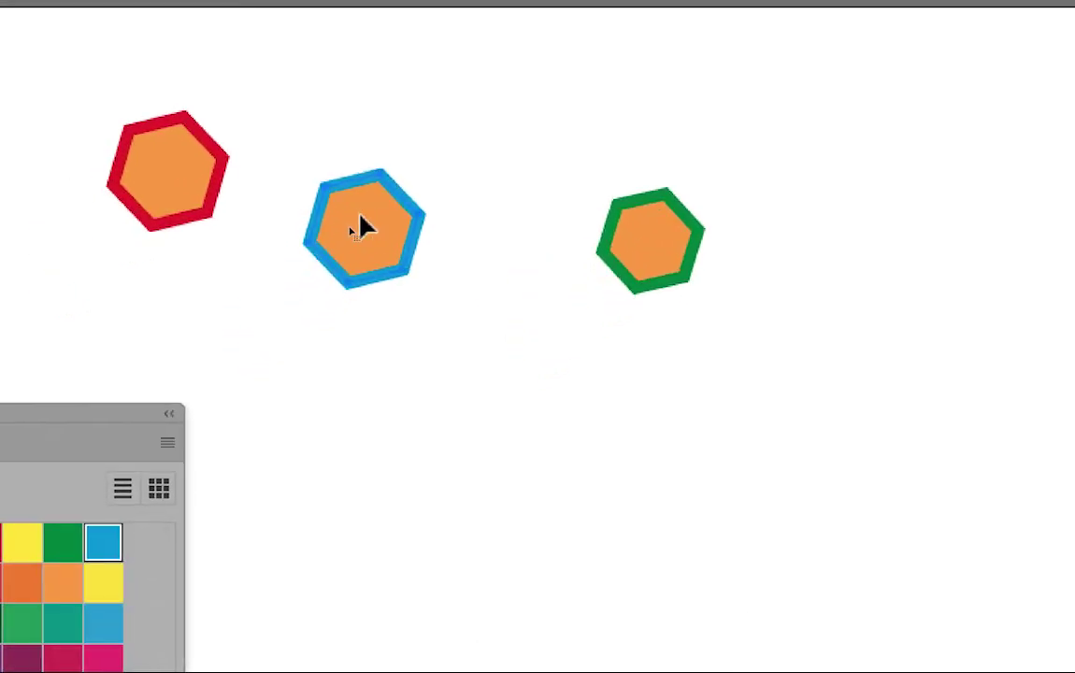
left_click_drag(363, 227, 183, 222)
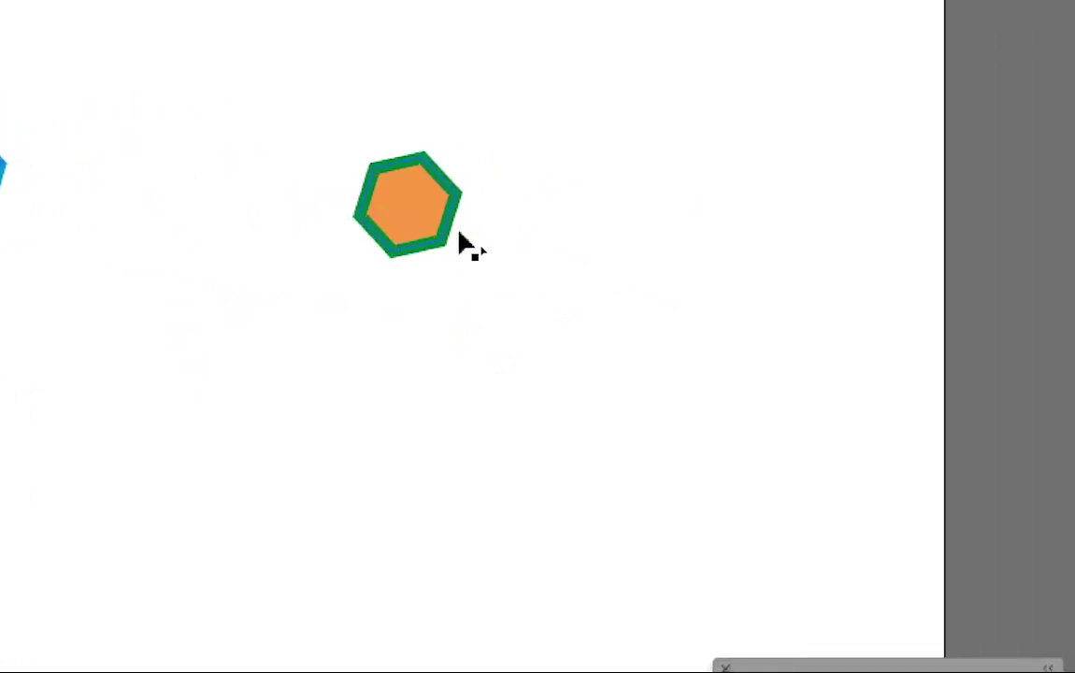
left_click_drag(448, 229, 345, 213)
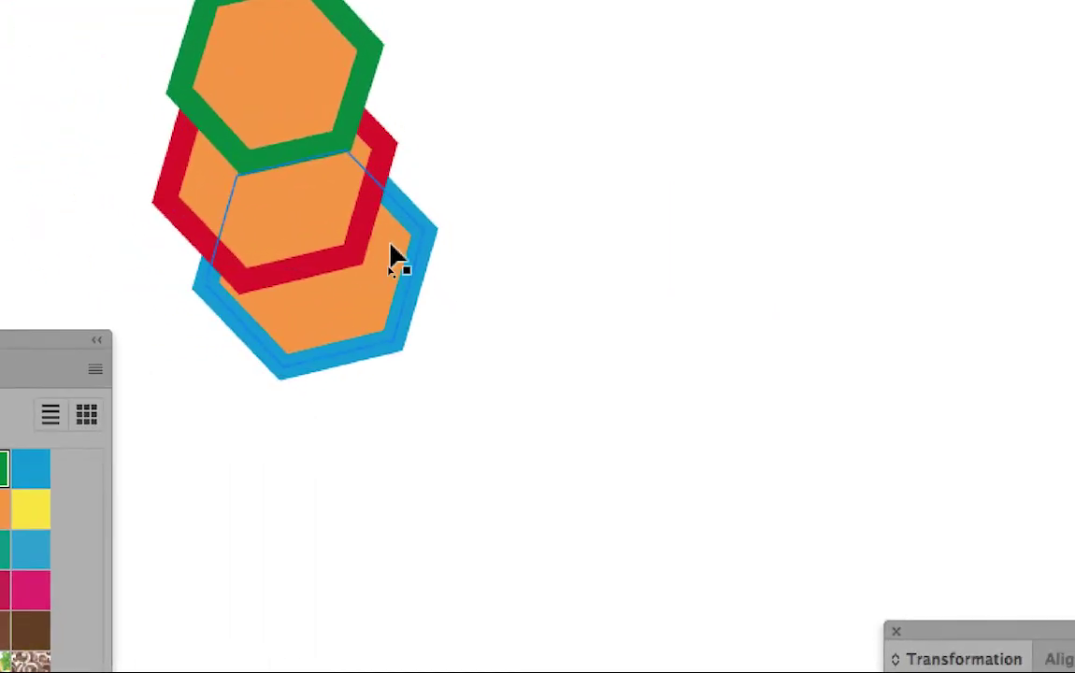
Step: Isolate the blue hexagon with 'Isoler le tracé sélectionné', fading the red and green ones
right_click(393, 257)
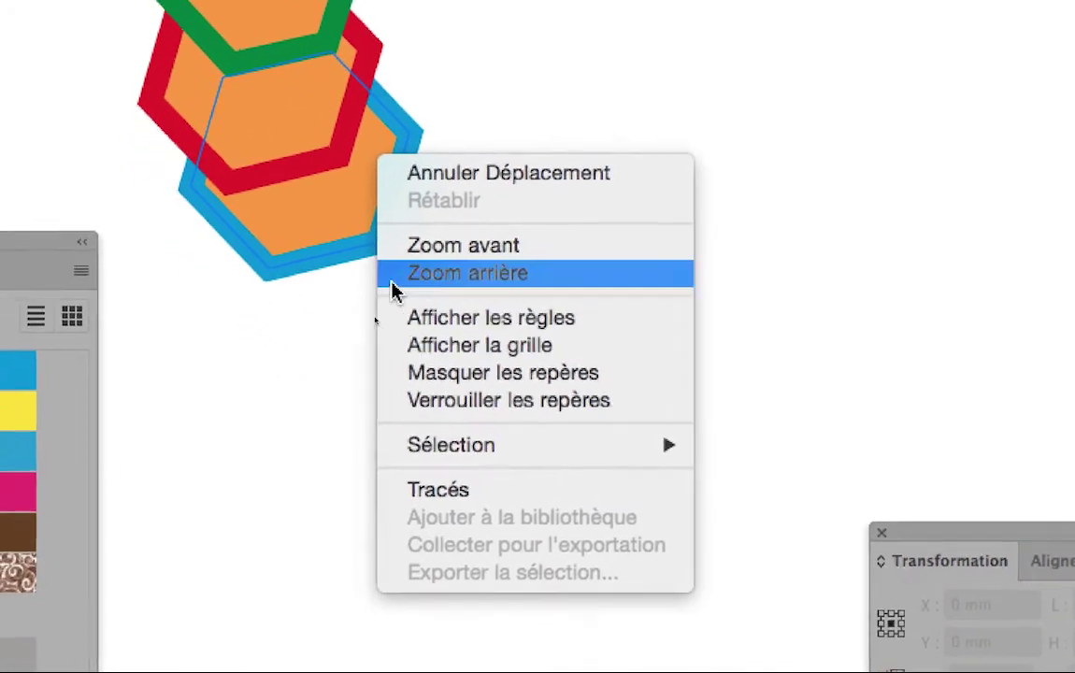
left_click(376, 283)
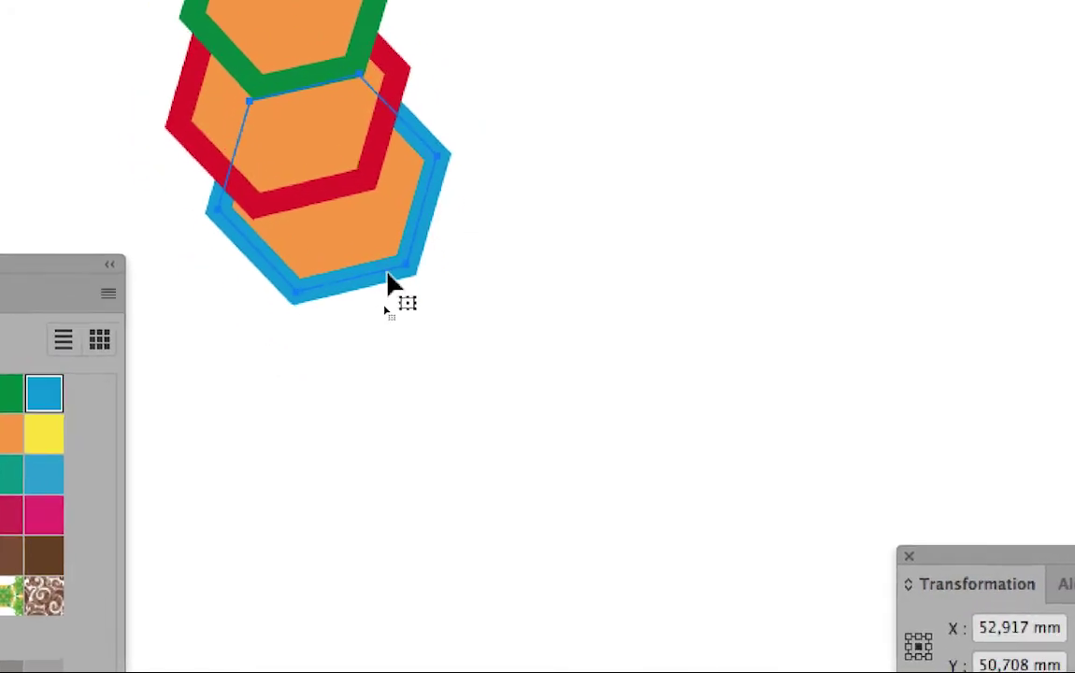
right_click(377, 284)
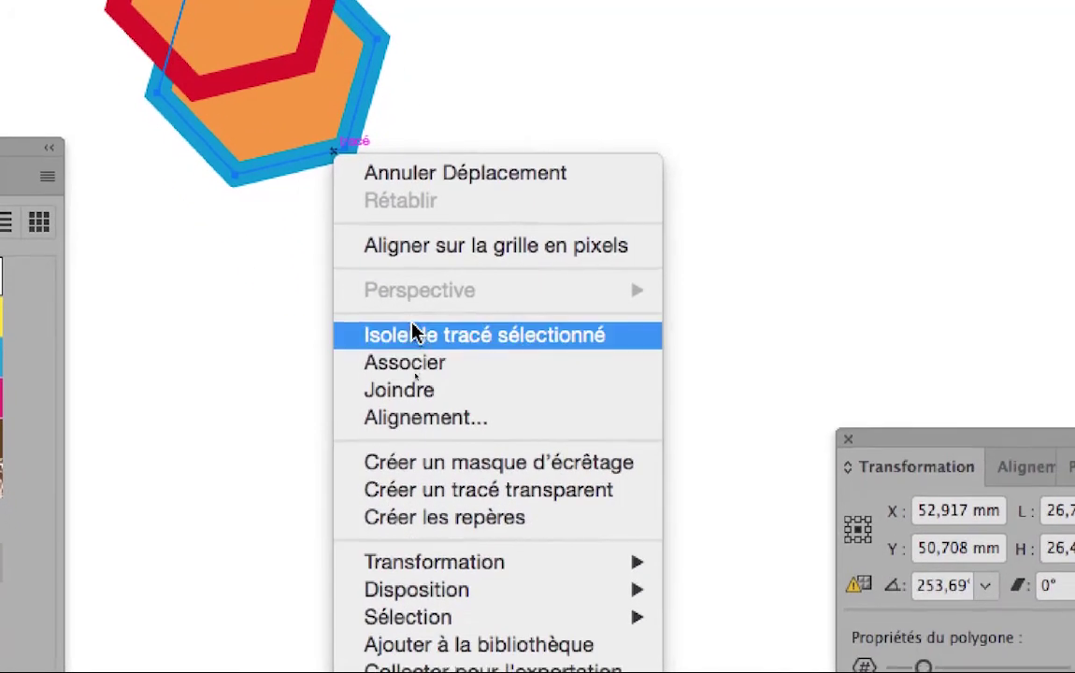
left_click(413, 346)
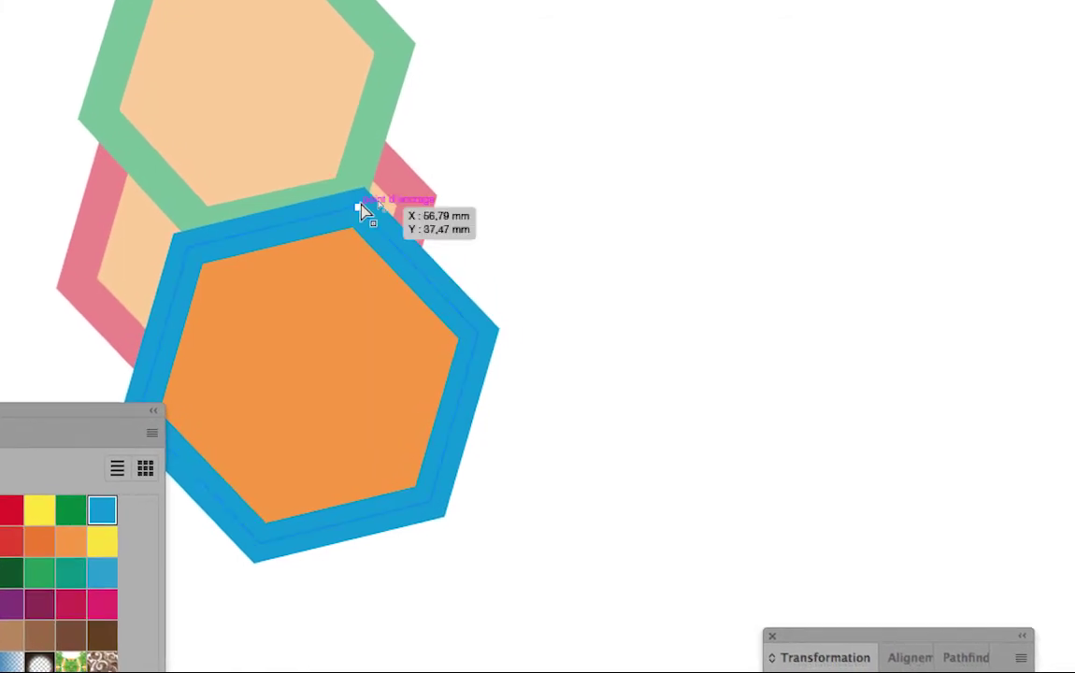
Step: Drag the blue hexagon's top anchor outward into a point, deselect, and exit isolation
mouse_move(365, 210)
left_mouse_down()
mouse_move(405, 217)
mouse_move(460, 63)
left_mouse_up()
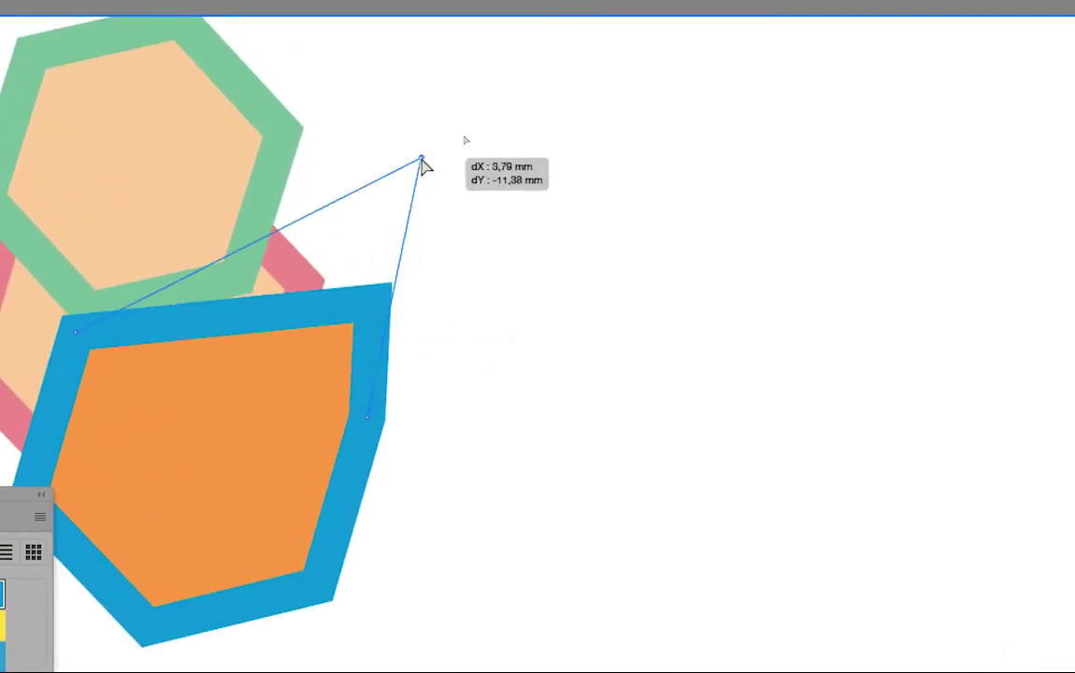
left_click(252, 178)
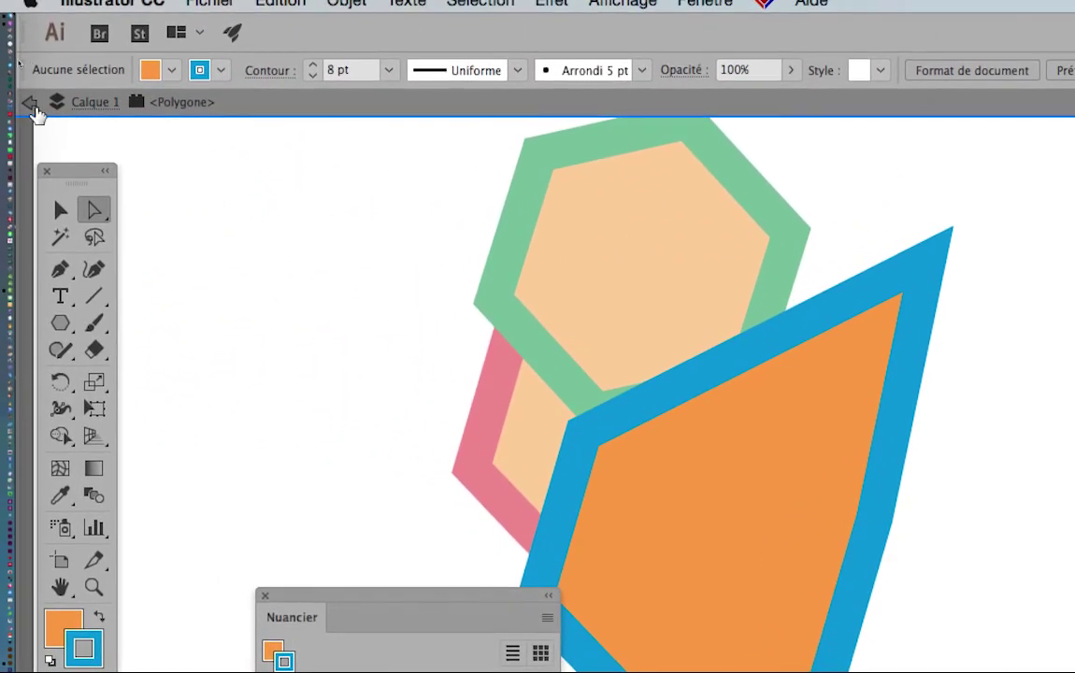
left_click(30, 106)
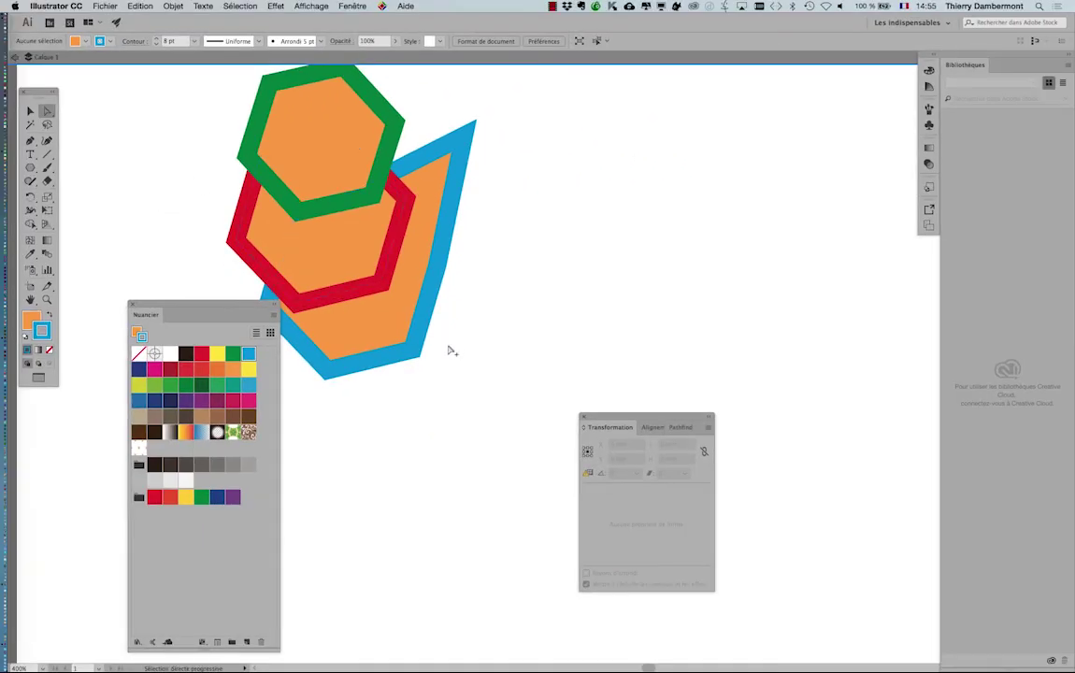
Step: Move the swatches panel clear of the artwork and exit the remaining isolation mode
scroll(451, 350, "down", 2)
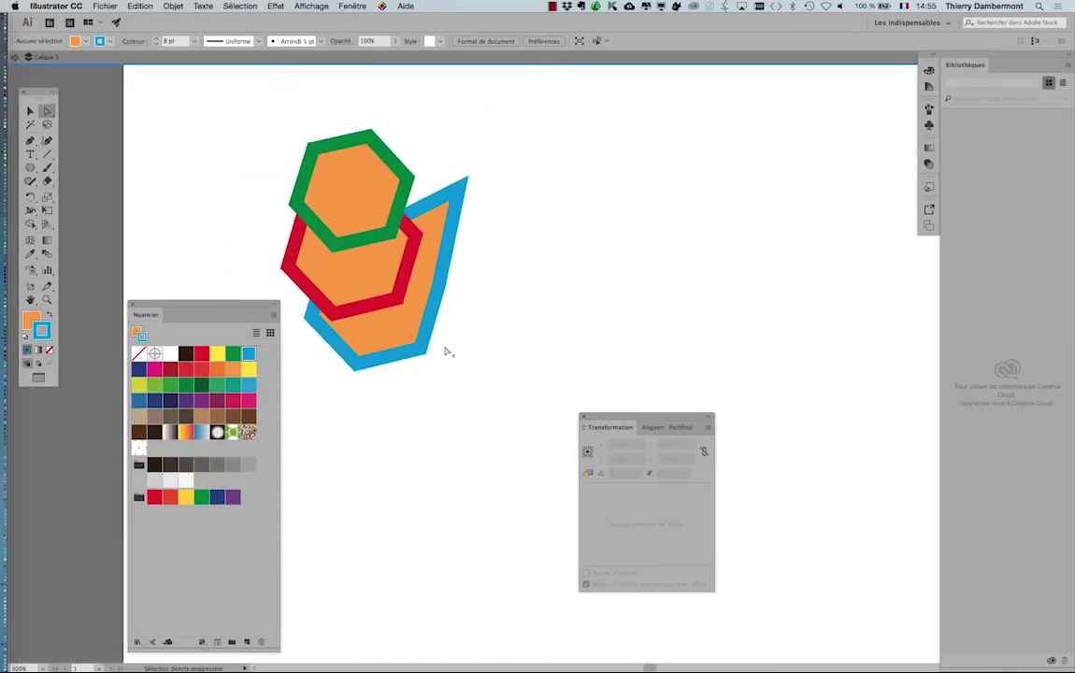
mouse_move(189, 308)
left_mouse_down()
mouse_move(793, 235)
mouse_move(816, 220)
left_mouse_up()
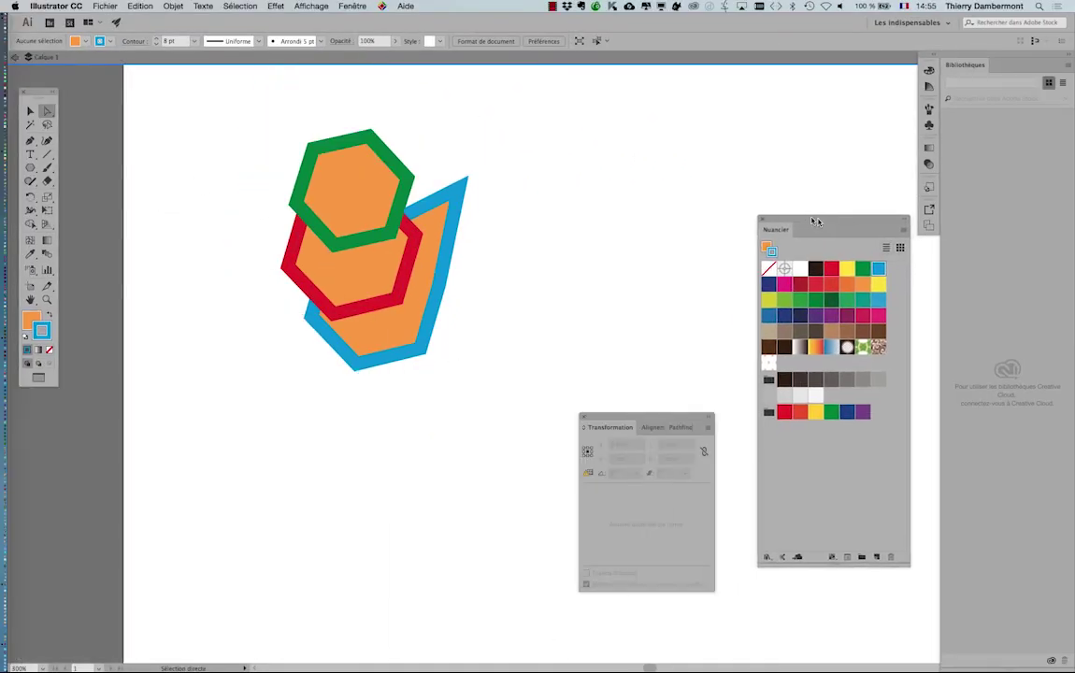
left_click(14, 58)
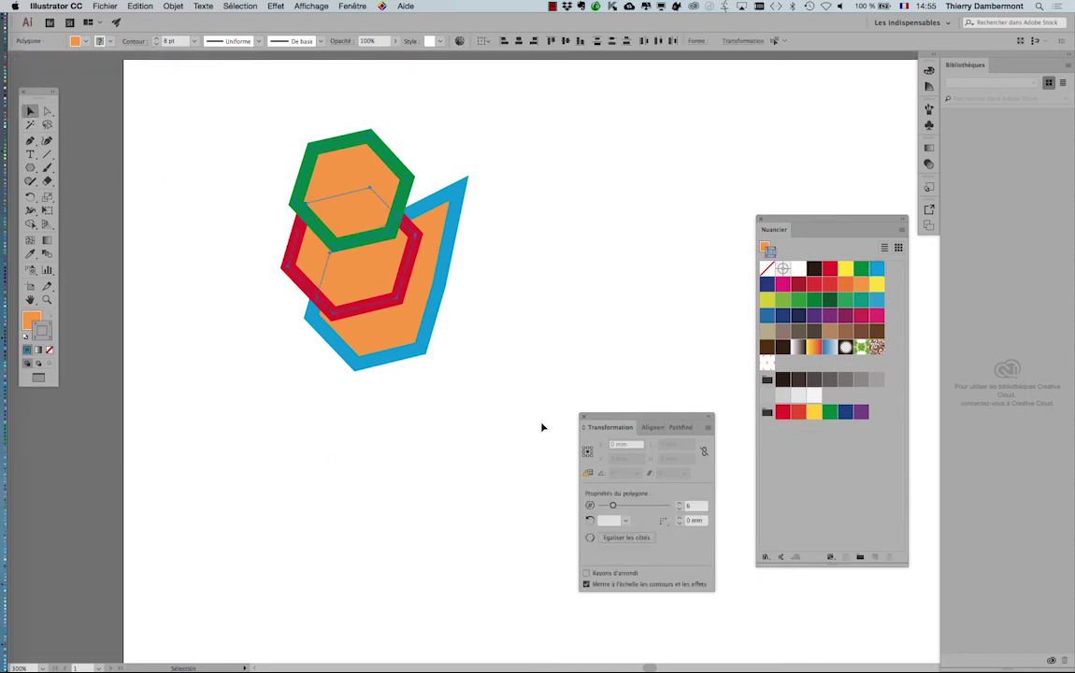
Step: Delete all selected hexagons and zoom out to view the empty artboard
key("Delete")
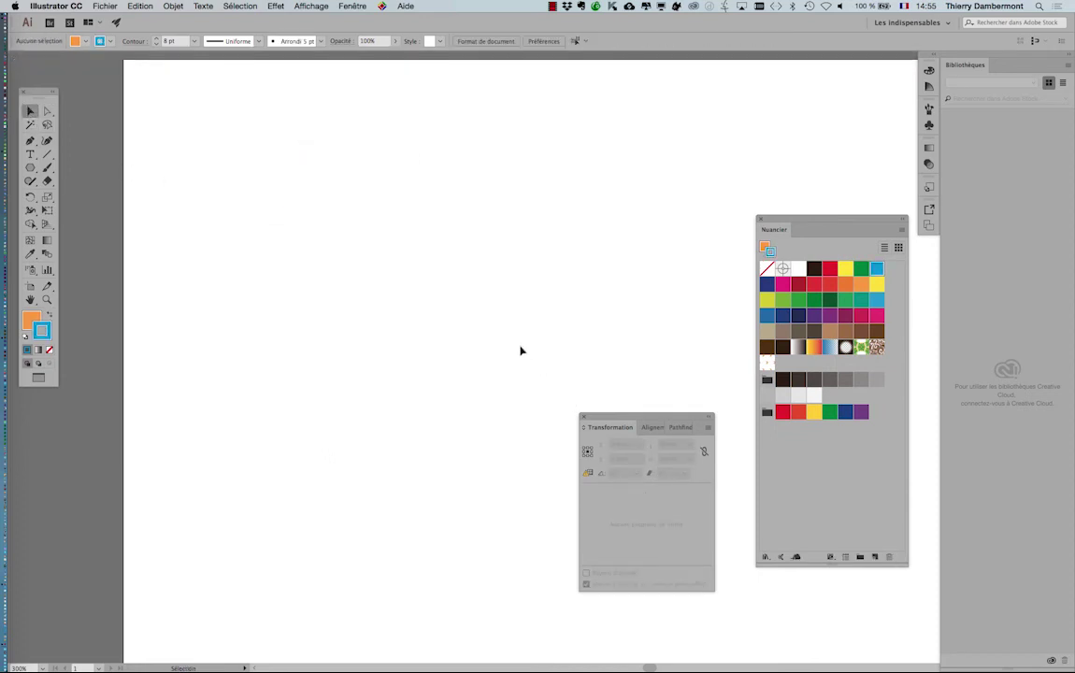
scroll(521, 351, "down", 1)
left_click_drag(466, 340, 387, 292)
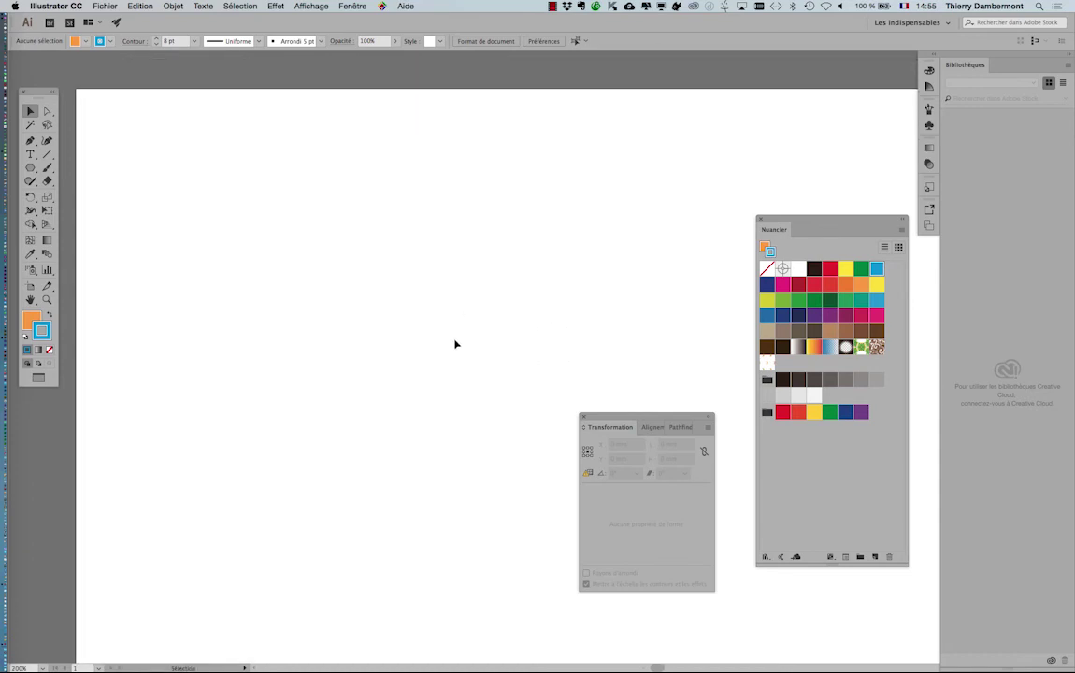
scroll(456, 344, "down", 1)
scroll(451, 327, "down", 2)
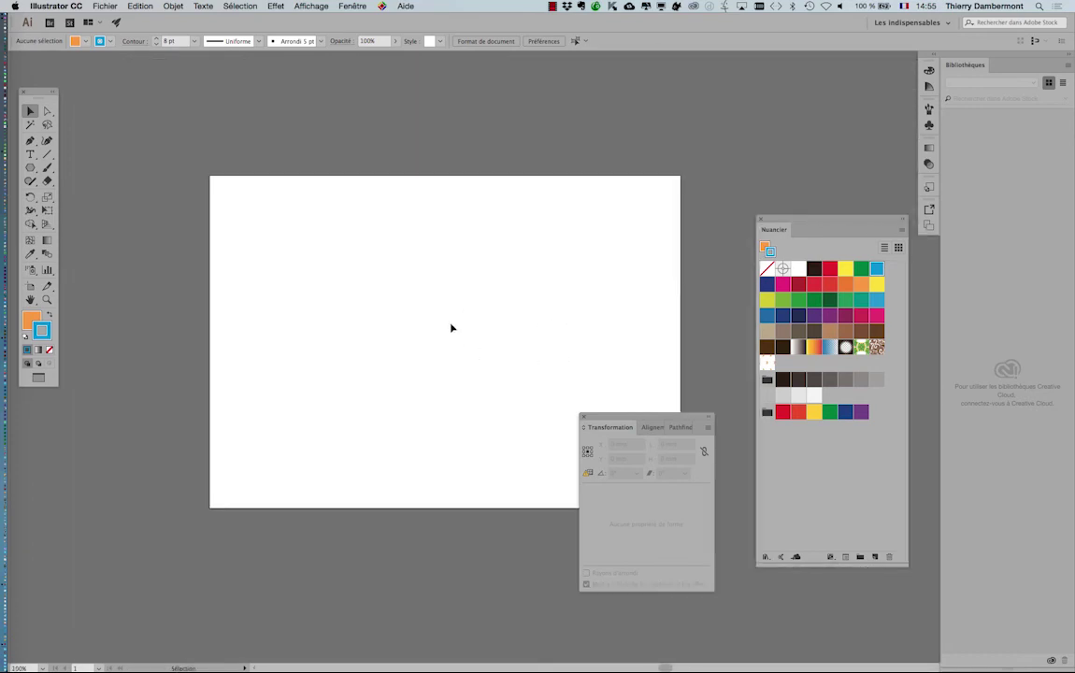